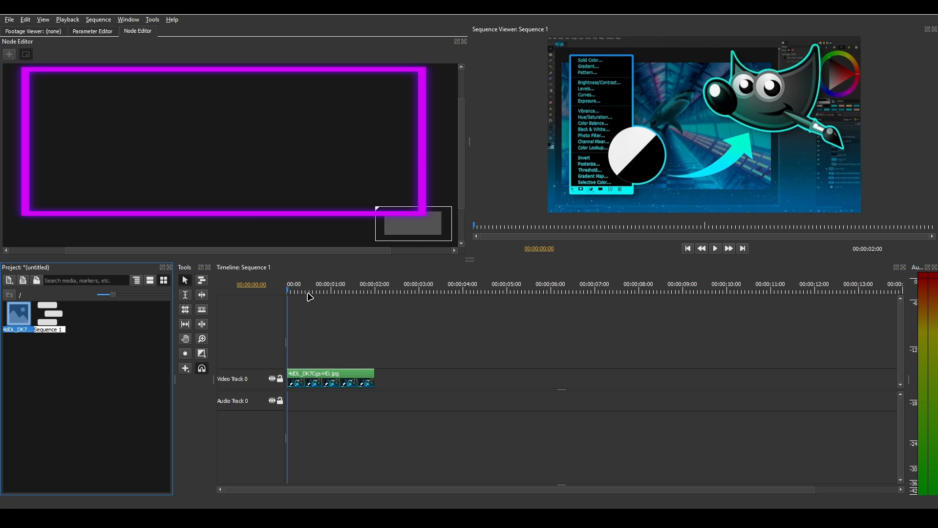
# Rearrange the clip's media, Transform and Output nodes in the node graph
pyautogui.moveTo(144, 151); pyautogui.dragTo(179, 146)
pyautogui.moveTo(401, 155); pyautogui.dragTo(302, 163)
pyautogui.moveTo(210, 152); pyautogui.dragTo(345, 159)
pyautogui.moveTo(194, 157); pyautogui.dragTo(209, 160)
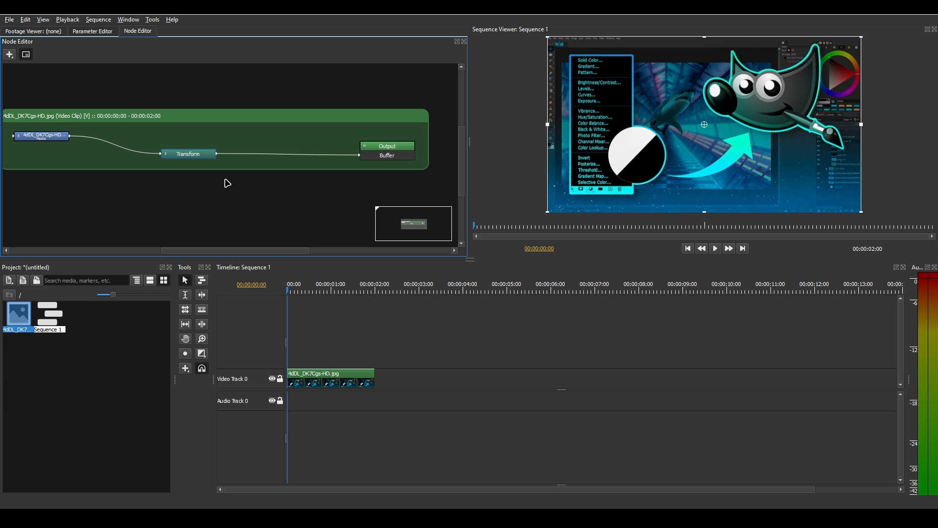
# Try scaling the clip down from its lower-left corner in the viewer and look at its parameters
pyautogui.moveTo(547, 211); pyautogui.dragTo(618, 161)
pyautogui.click(104, 31)
pyautogui.moveTo(59, 137); pyautogui.dragTo(211, 138)
pyautogui.moveTo(58, 151)
pyautogui.mouseDown()
pyautogui.moveTo(25, 151)
pyautogui.moveTo(59, 151)
pyautogui.mouseUp()
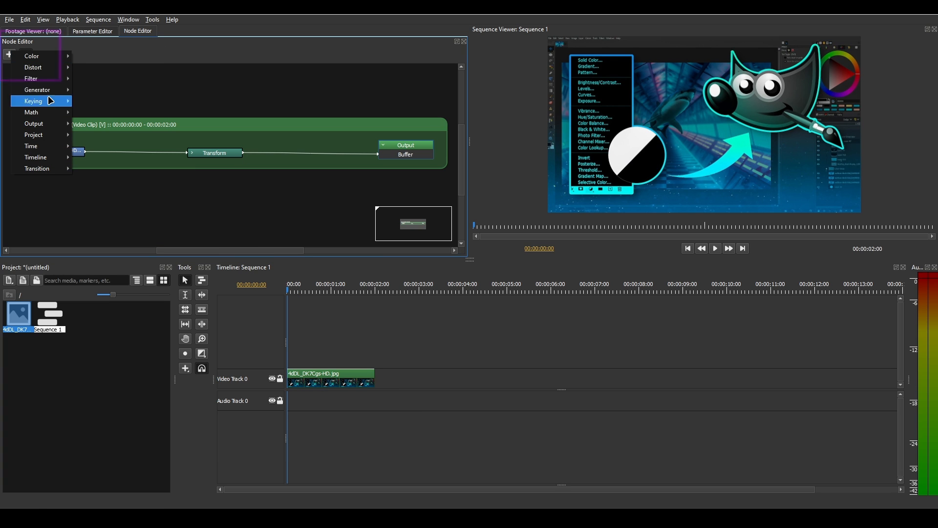
# Add a Text generator node beneath the Transform node in the clip's graph
pyautogui.moveTo(47, 94)
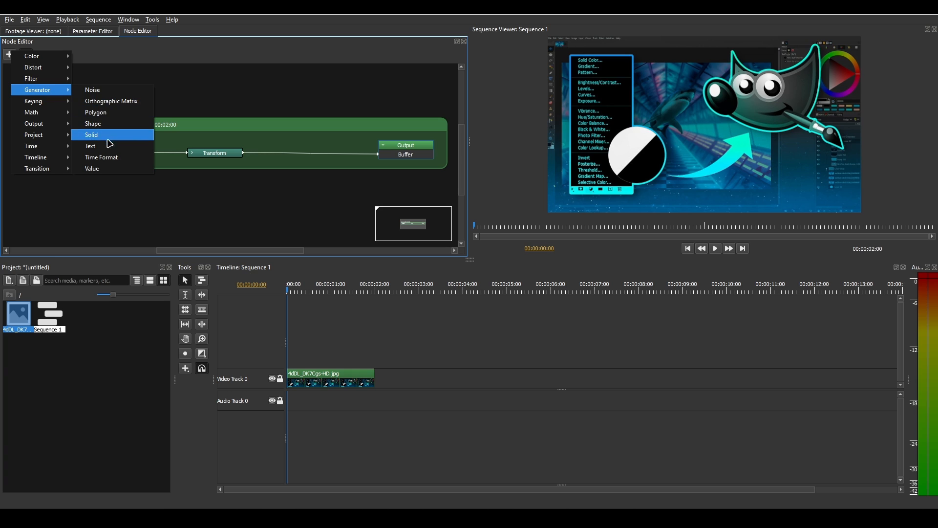
pyautogui.click(125, 146)
pyautogui.click(237, 169)
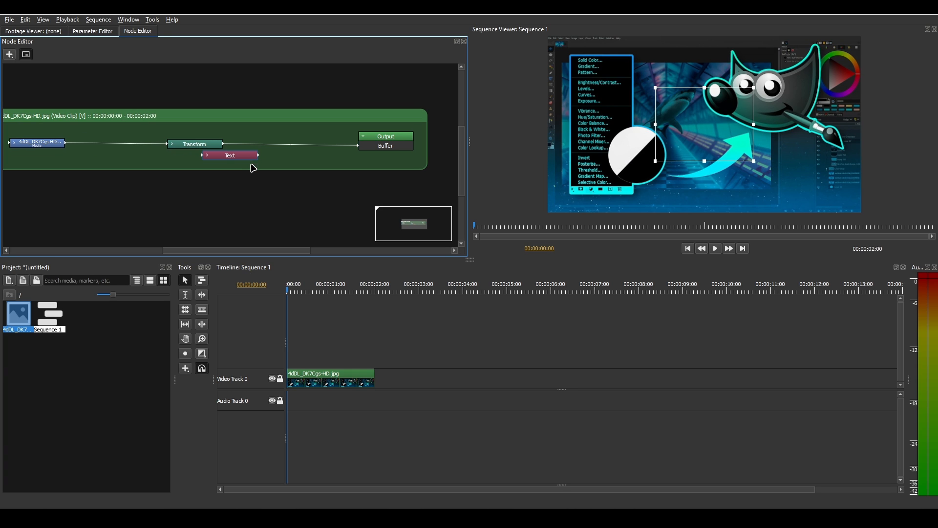
# Connect the Text node directly to the Output node's Buffer and reposition it below Transform
pyautogui.moveTo(245, 160); pyautogui.dragTo(387, 146)
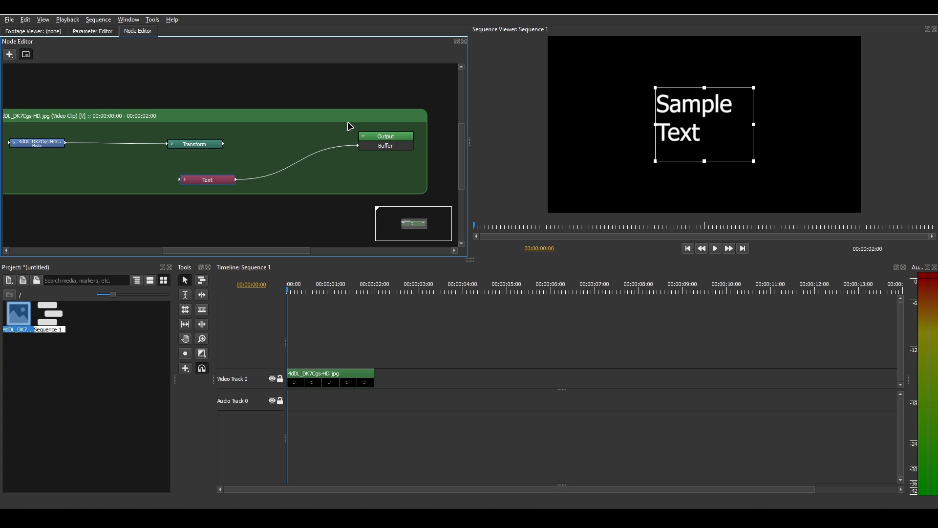
pyautogui.moveTo(226, 186); pyautogui.dragTo(191, 182)
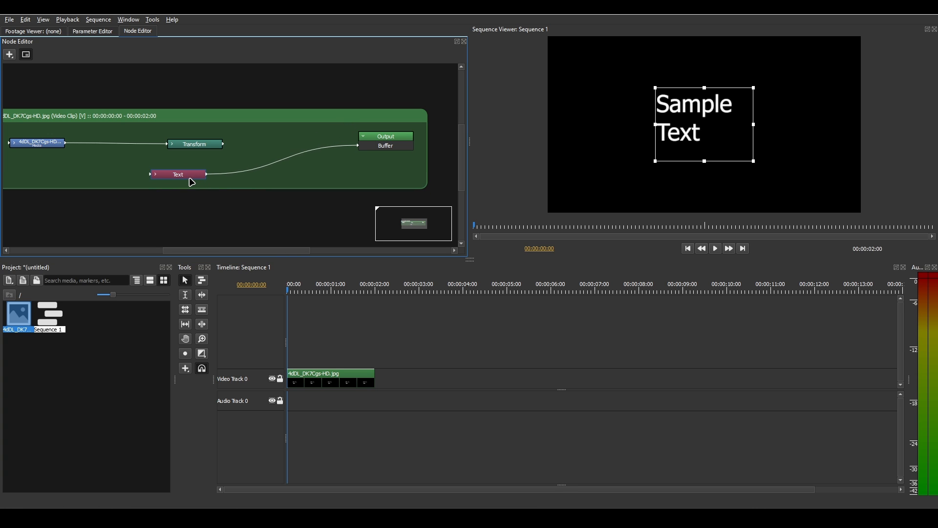
pyautogui.moveTo(192, 182); pyautogui.dragTo(192, 185)
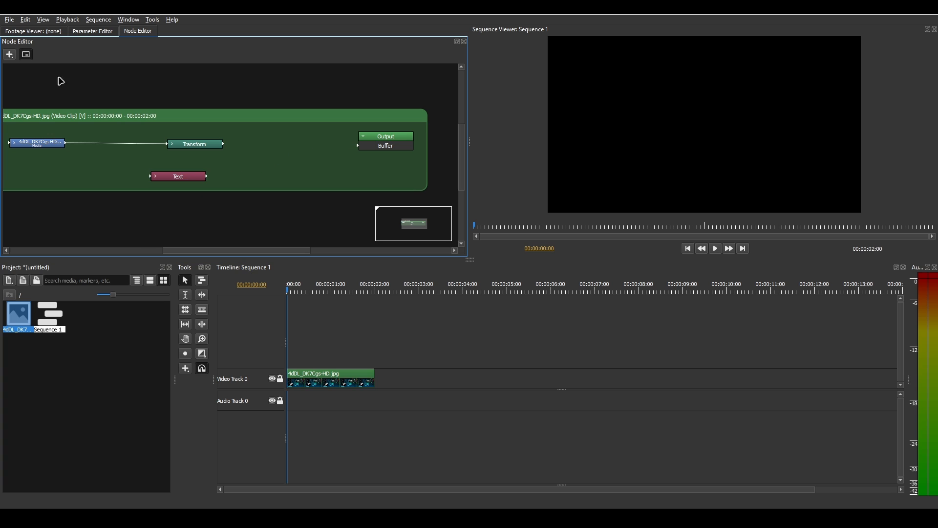
# Try combining the Transform and Text nodes through a Merge node connected to the Output Buffer
pyautogui.click(10, 54)
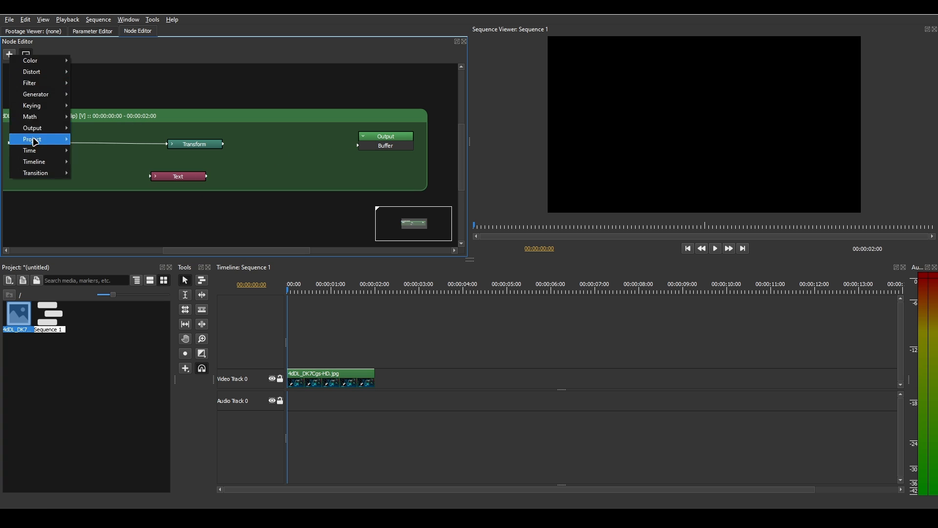
pyautogui.moveTo(32, 119)
pyautogui.click(111, 131)
pyautogui.click(261, 150)
pyautogui.moveTo(309, 146); pyautogui.dragTo(357, 146)
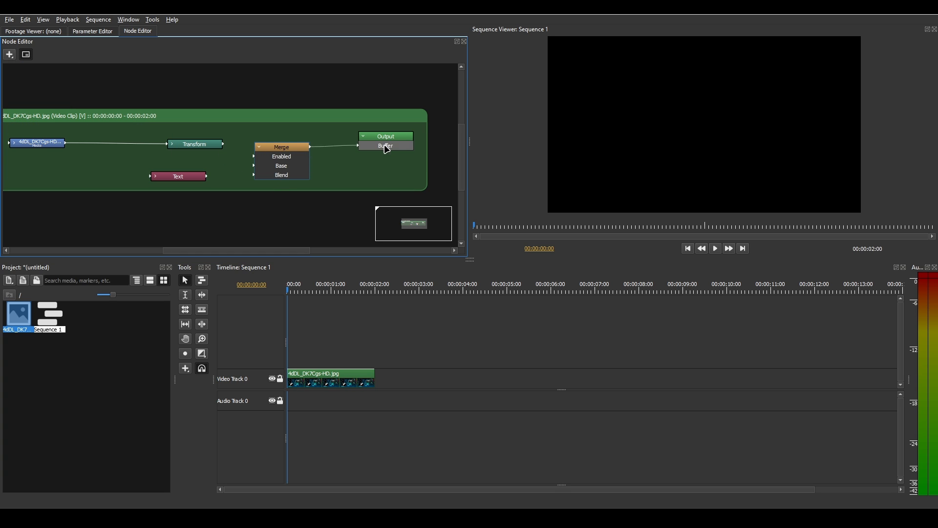
pyautogui.moveTo(224, 144); pyautogui.dragTo(275, 178)
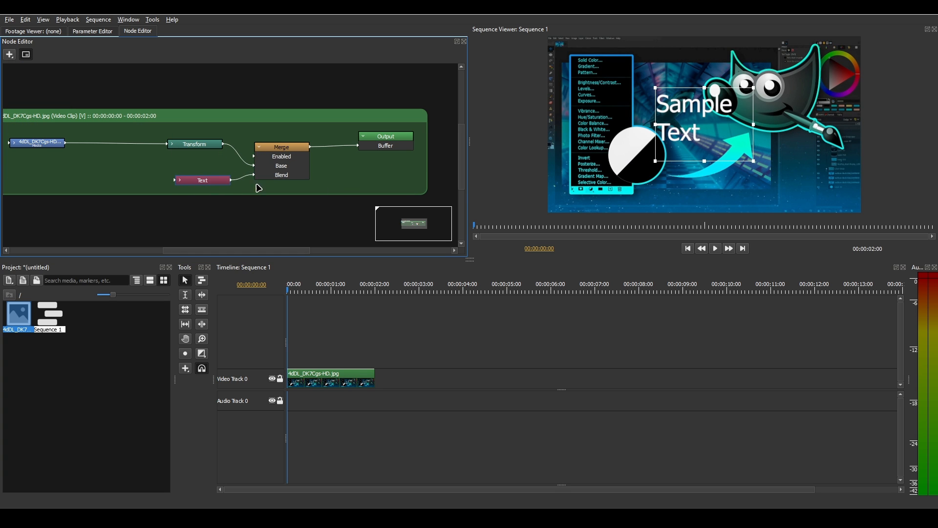
pyautogui.press('Delete')
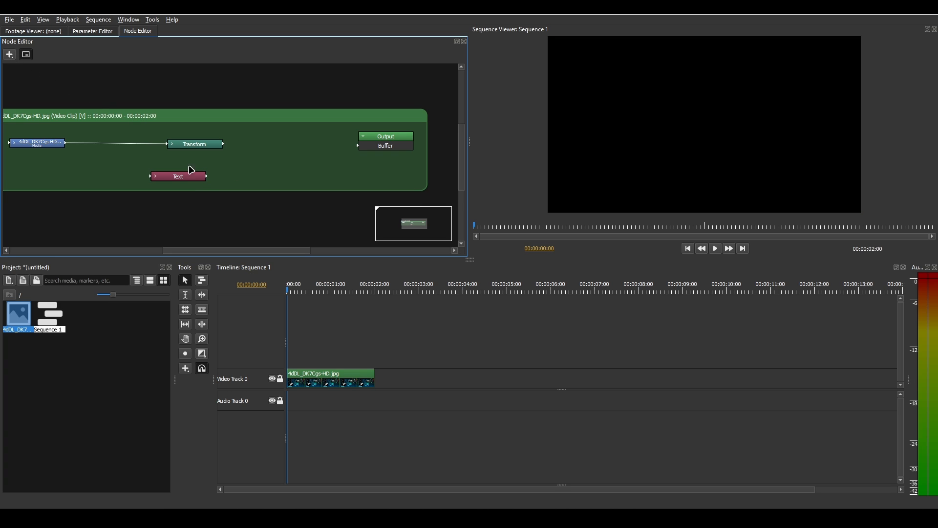
# Add a Merge math node before the Output node and expand it to expose its inputs
pyautogui.click(9, 54)
pyautogui.moveTo(37, 121)
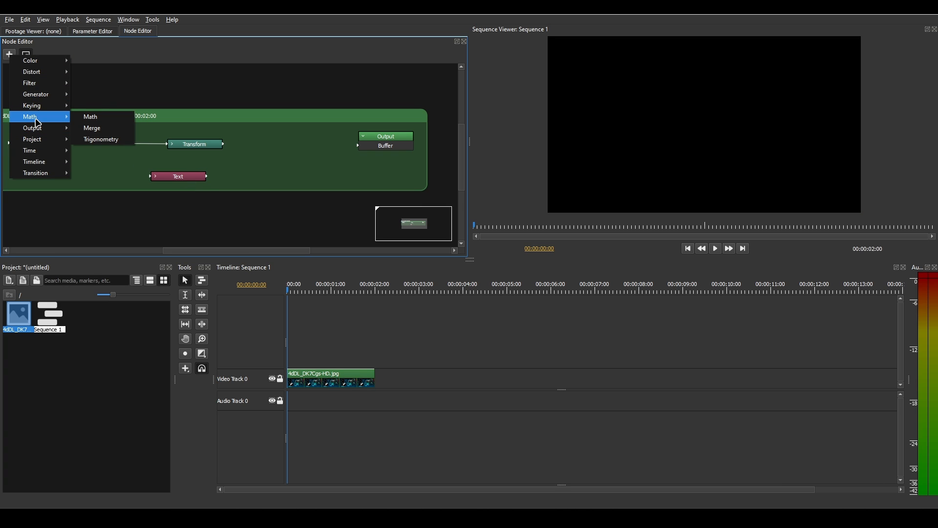
pyautogui.click(116, 128)
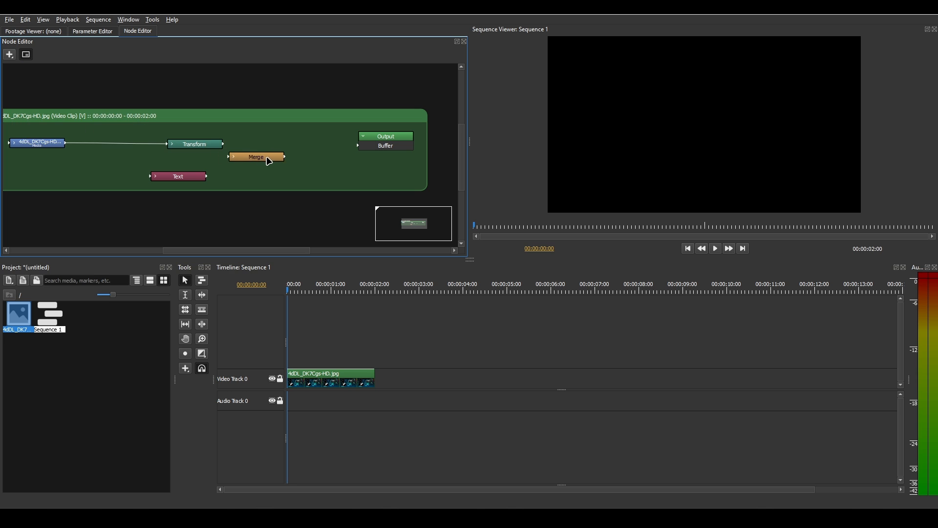
pyautogui.click(282, 149)
pyautogui.click(260, 148)
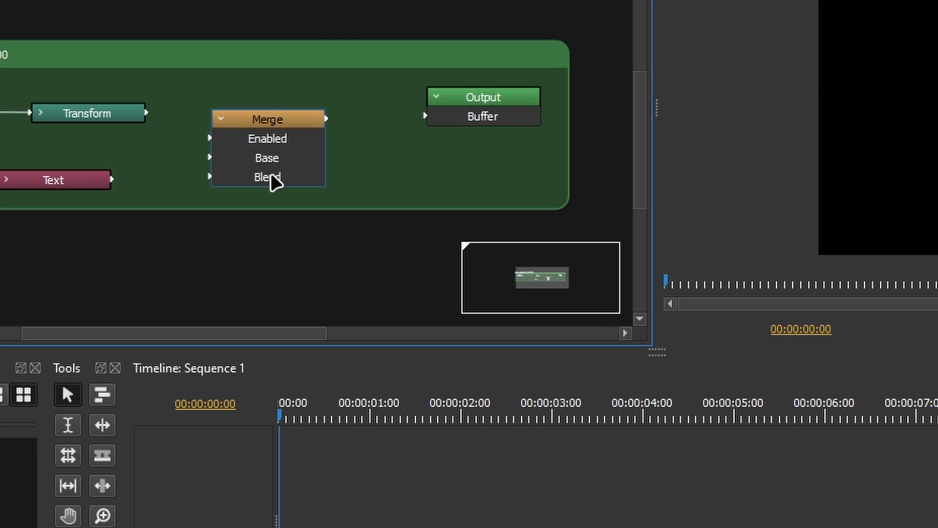
# Connect Merge to the Output Buffer, with Transform as Base and Text as Blend, and reposition the Text node
pyautogui.moveTo(326, 120); pyautogui.dragTo(483, 123)
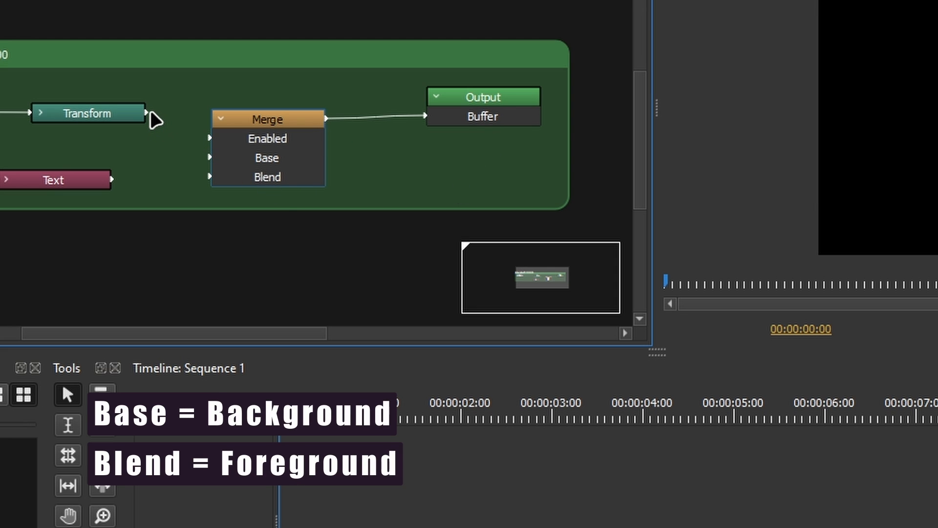
pyautogui.moveTo(147, 113); pyautogui.dragTo(230, 159)
pyautogui.moveTo(113, 180); pyautogui.dragTo(223, 175)
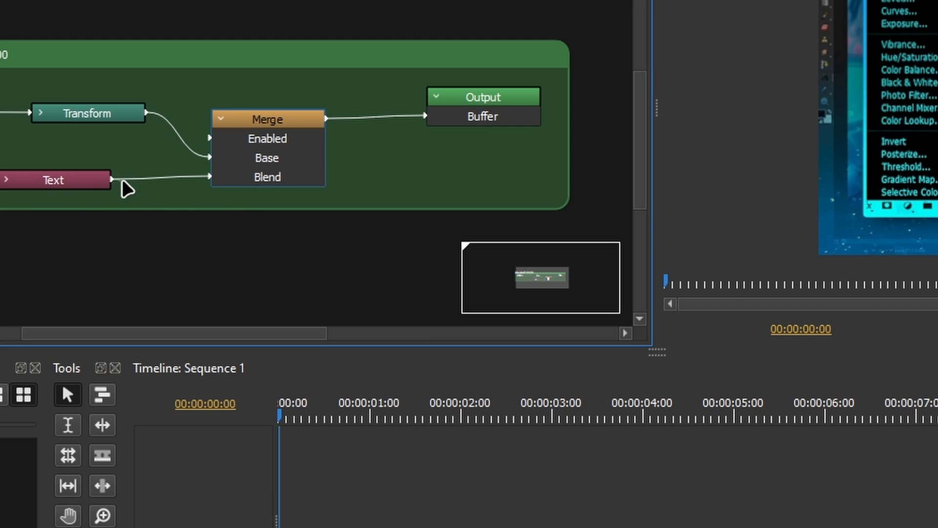
pyautogui.moveTo(109, 185); pyautogui.dragTo(158, 193)
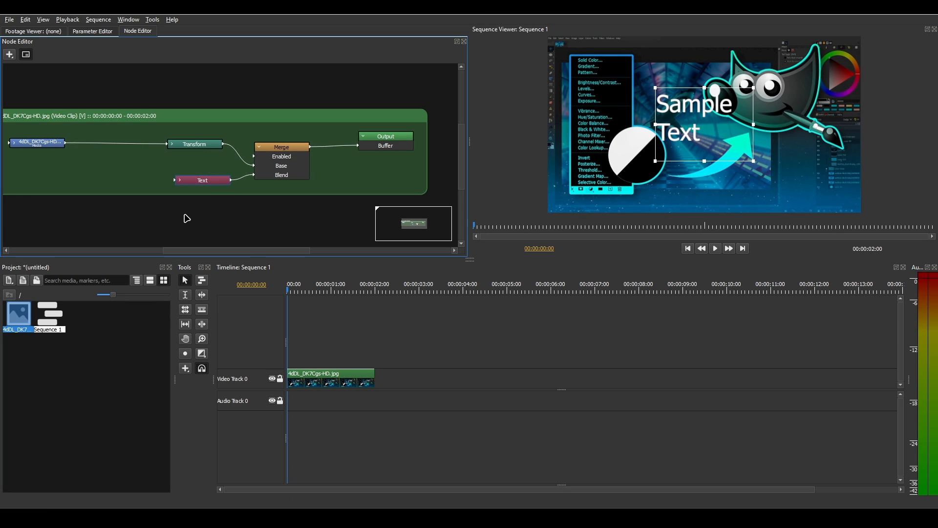
pyautogui.moveTo(214, 183); pyautogui.dragTo(205, 185)
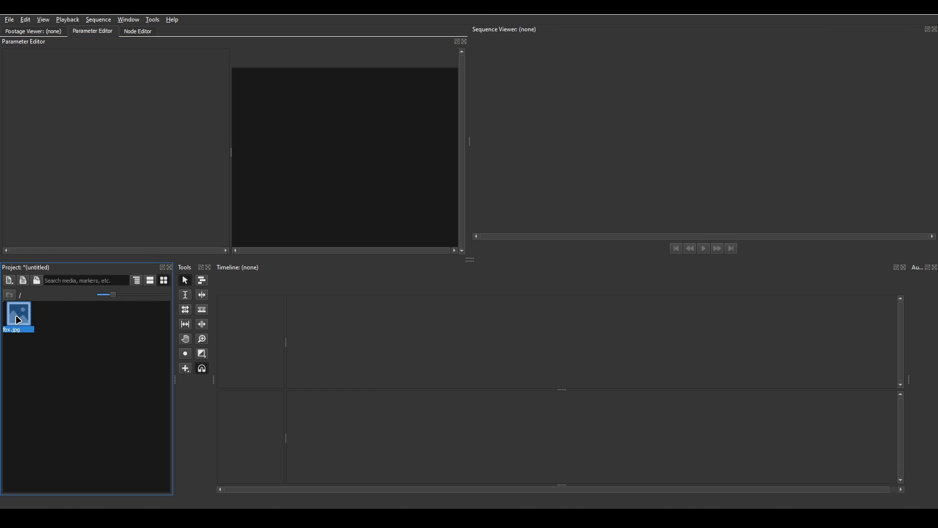
# Dock the Parameter Editor together with the Project panel, widen that area and keep the Node Editor shown above
pyautogui.click(146, 32)
pyautogui.click(91, 32)
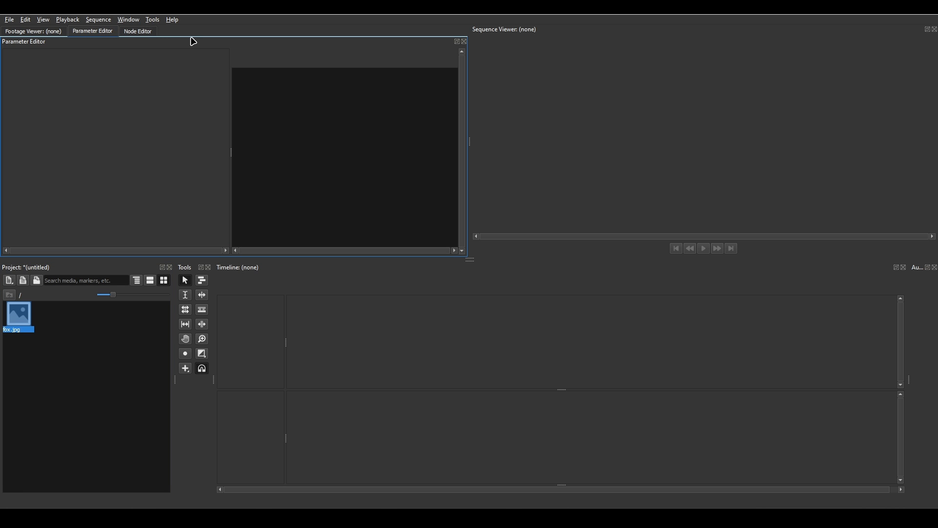
pyautogui.moveTo(184, 44); pyautogui.dragTo(143, 322)
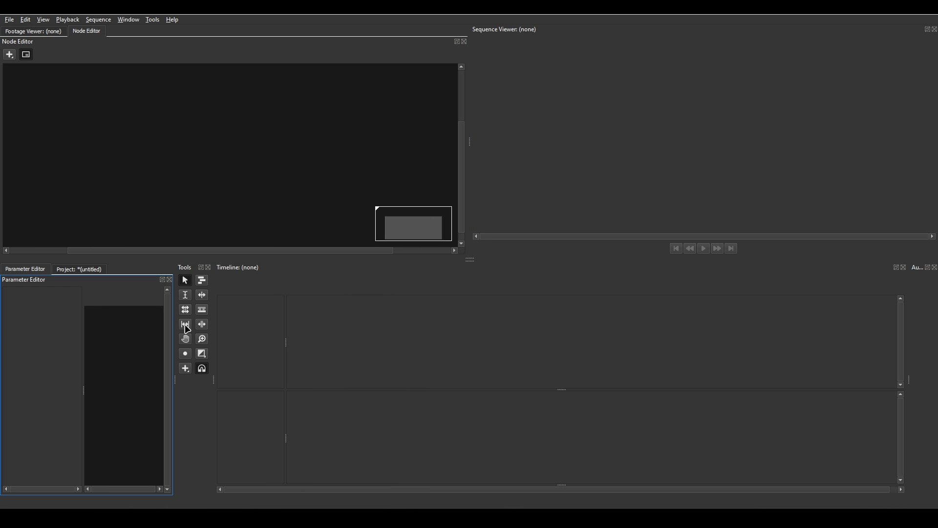
pyautogui.moveTo(175, 377); pyautogui.dragTo(265, 379)
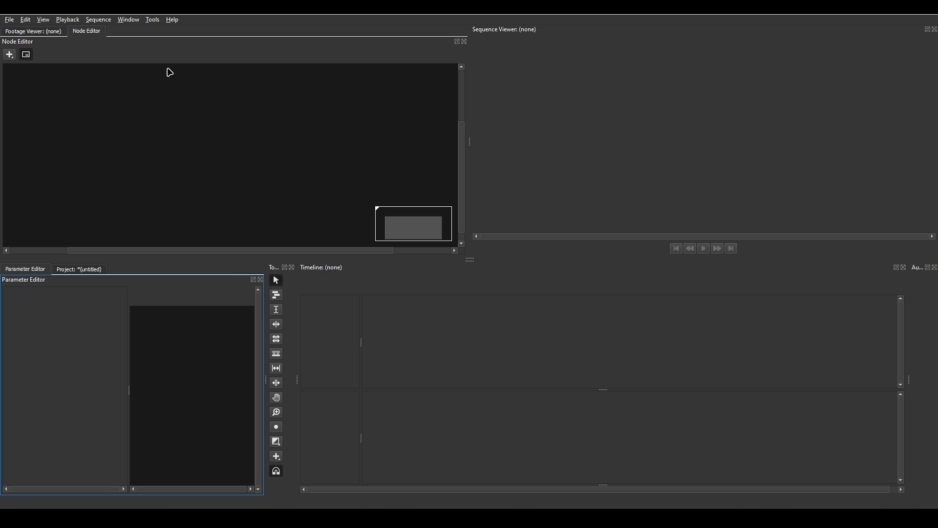
pyautogui.click(44, 33)
pyautogui.click(86, 32)
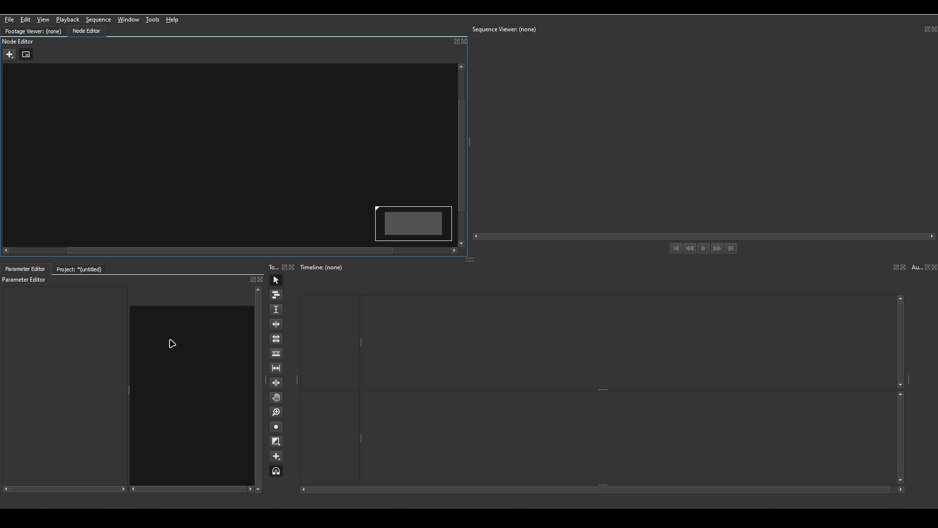
# Place fox.jpg on the timeline in a new sequence and extend the clip to about 00:00:03:39
pyautogui.click(80, 270)
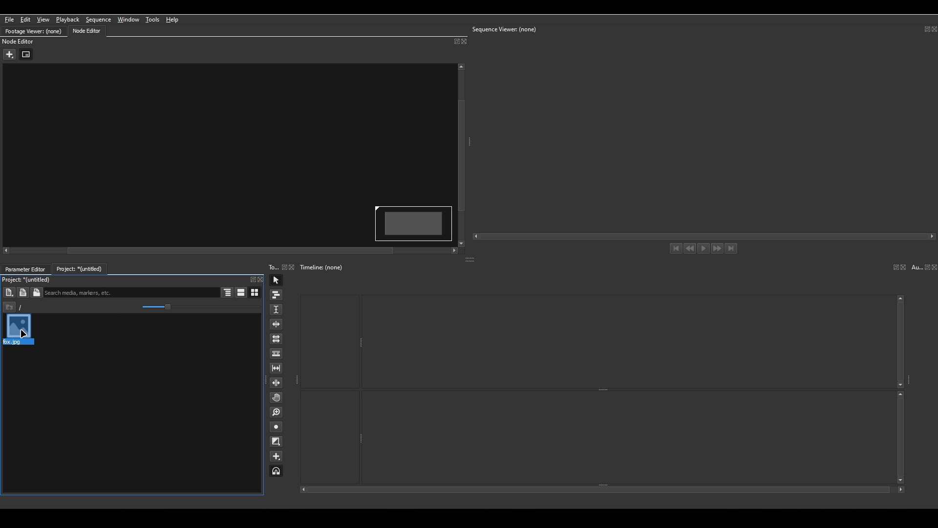
pyautogui.moveTo(23, 333); pyautogui.dragTo(398, 379)
pyautogui.click(522, 378)
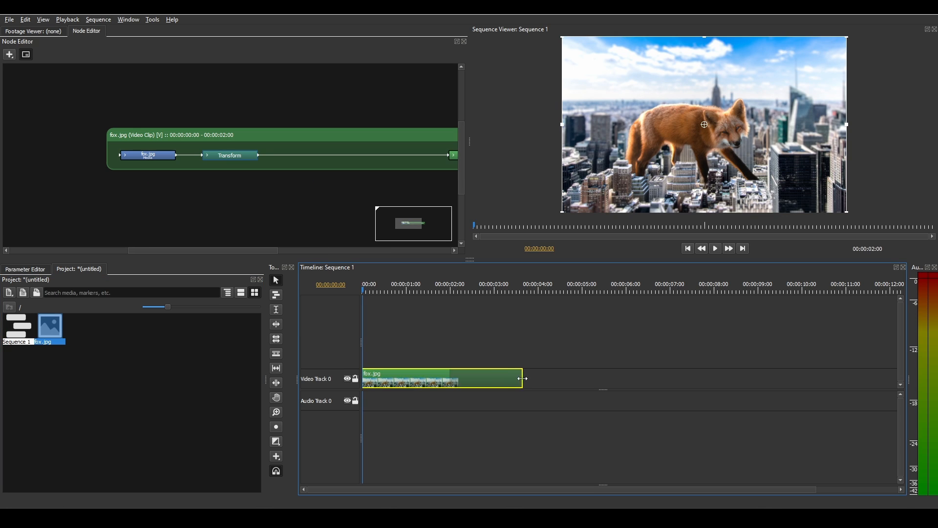
pyautogui.moveTo(522, 379); pyautogui.dragTo(522, 378)
# Show the fox.jpg clip's parameters in a wider column and move the playhead to 00:00:01:02
pyautogui.click(26, 270)
pyautogui.moveTo(128, 389); pyautogui.dragTo(209, 393)
pyautogui.click(424, 378)
pyautogui.click(407, 291)
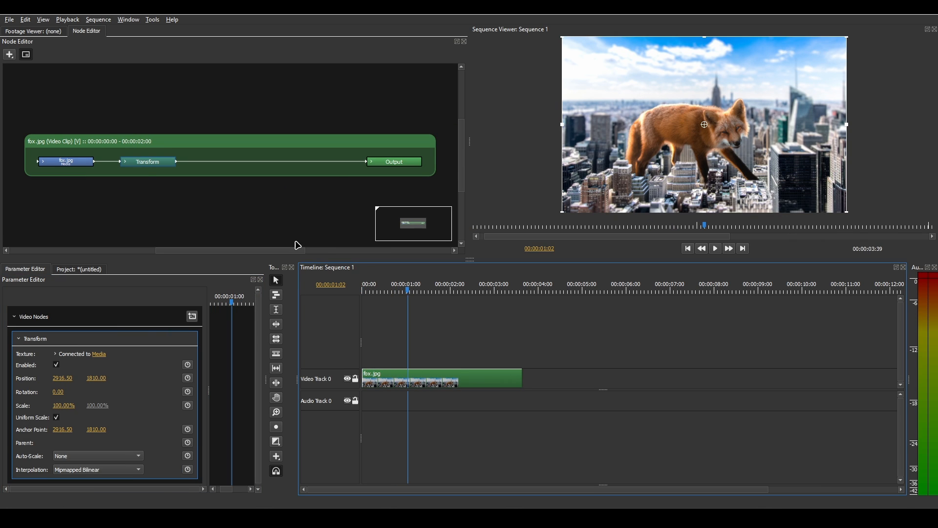
# Insert a Blur filter node between Transform and Output and increase its radius
pyautogui.moveTo(145, 165); pyautogui.dragTo(153, 164)
pyautogui.click(9, 54)
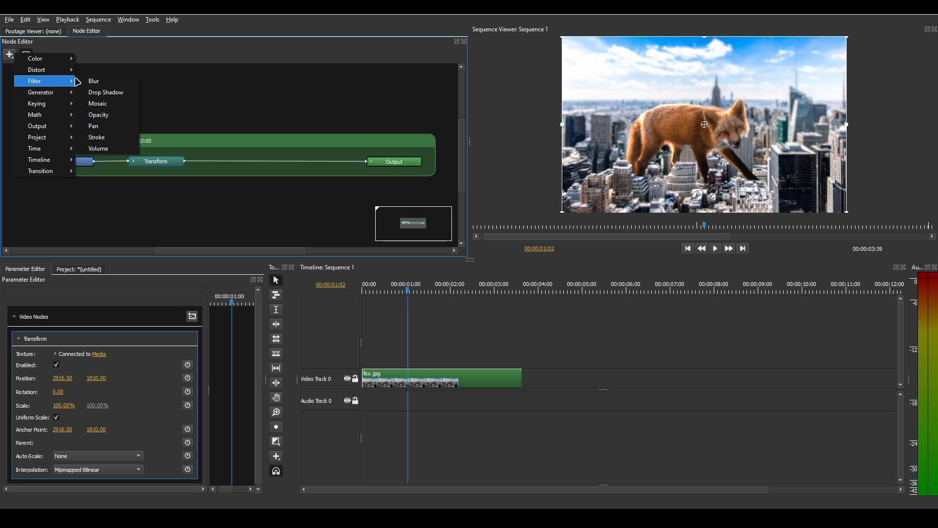
pyautogui.click(93, 81)
pyautogui.click(253, 159)
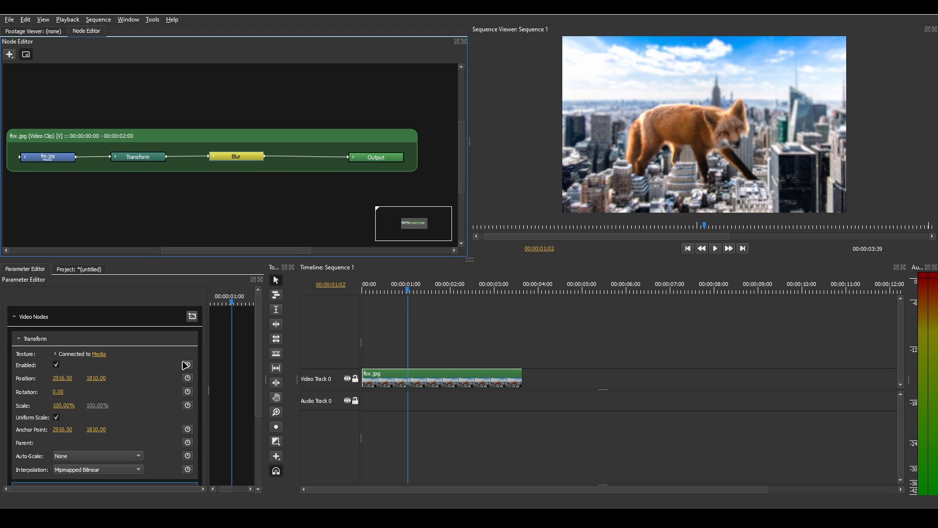
pyautogui.scroll(-4, 181, 370)
pyautogui.moveTo(72, 430); pyautogui.dragTo(124, 434)
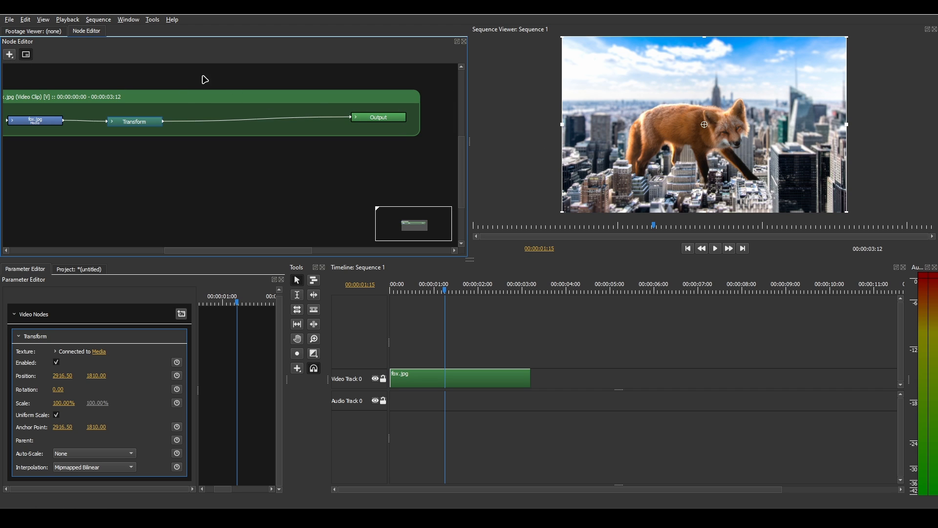
# Insert a Blur filter node on the connection between the Transform and Output nodes
pyautogui.click(9, 54)
pyautogui.moveTo(34, 87)
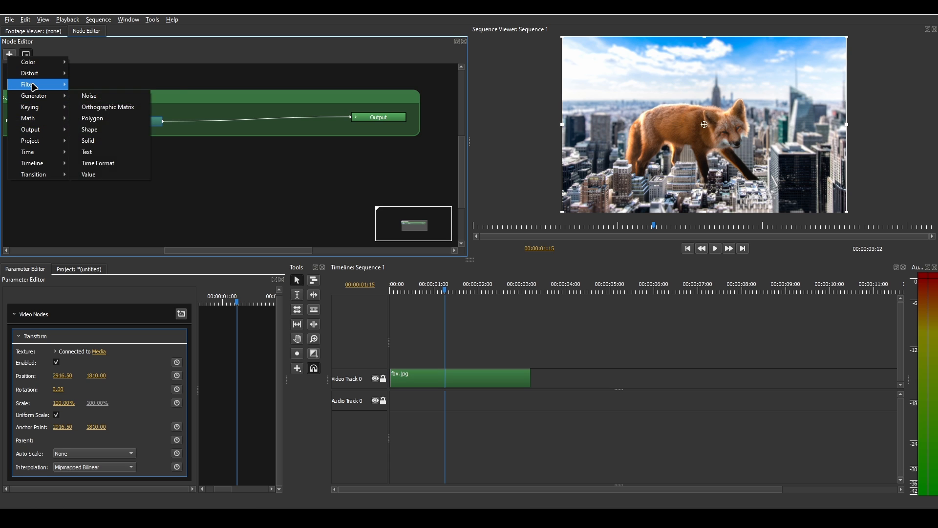
pyautogui.click(98, 84)
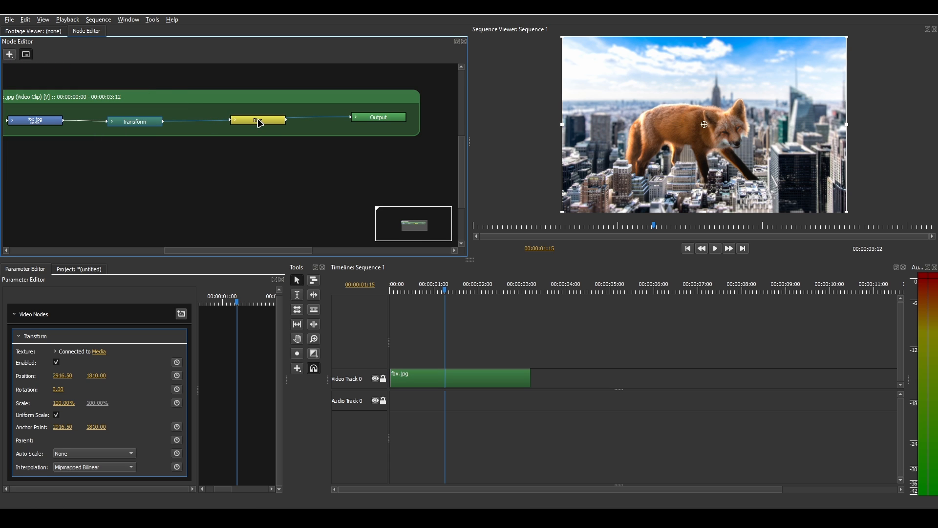
pyautogui.click(264, 121)
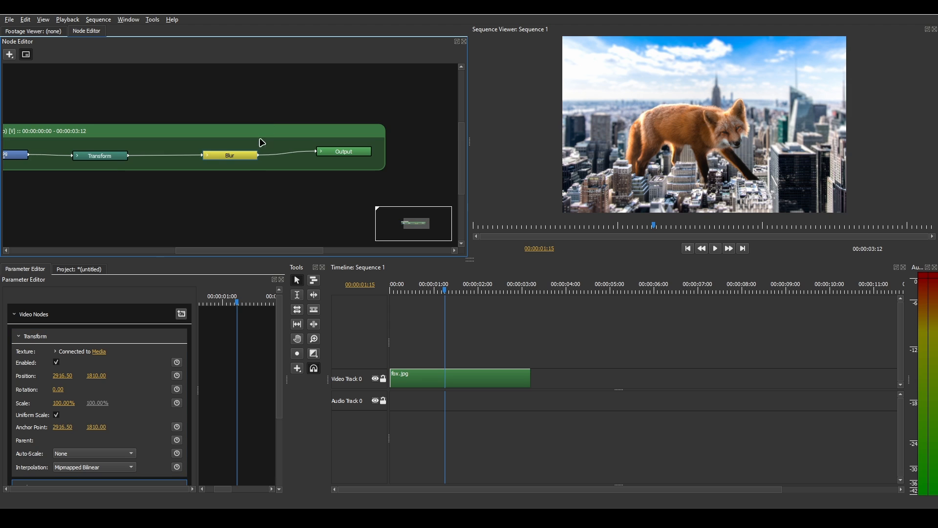
# Set the Blur radius to 43 and realign the Blur and Output nodes
pyautogui.scroll(-5, 131, 352)
pyautogui.moveTo(71, 429); pyautogui.dragTo(111, 430)
pyautogui.moveTo(339, 152); pyautogui.dragTo(359, 153)
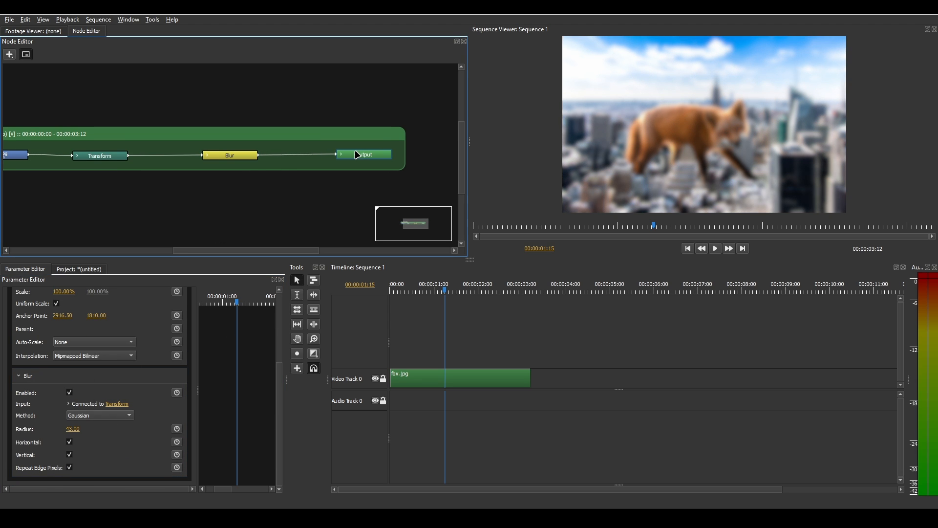
pyautogui.moveTo(247, 154); pyautogui.dragTo(237, 156)
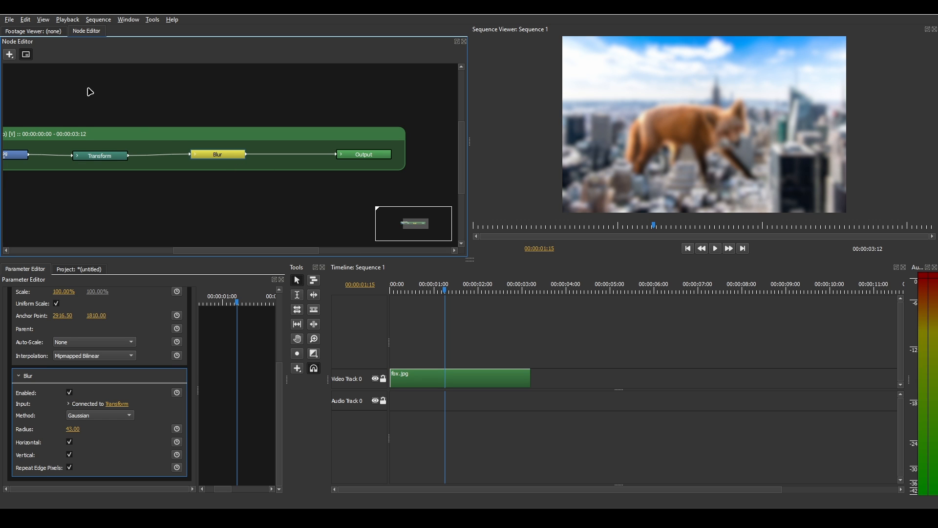
# Insert an Opacity filter node on the connection between the Blur and Output nodes and expand its inputs
pyautogui.click(8, 56)
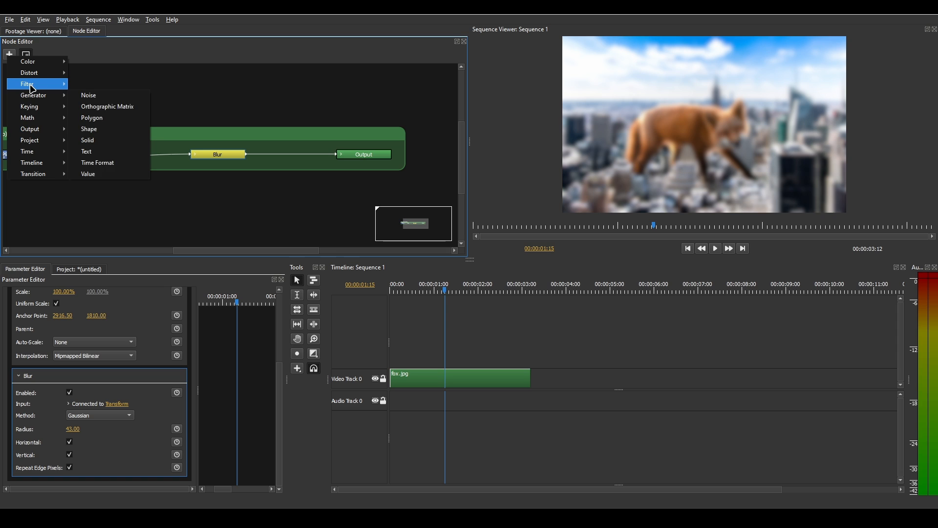
pyautogui.moveTo(37, 84)
pyautogui.click(93, 122)
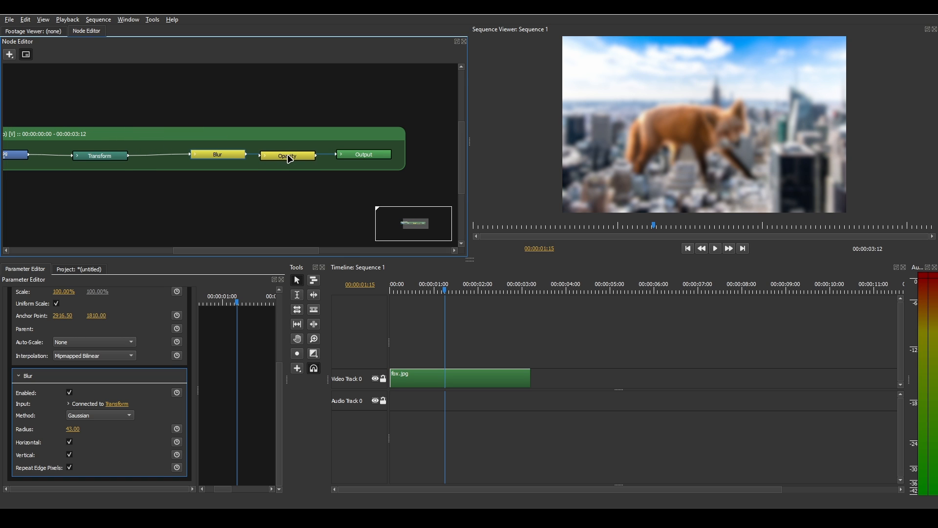
pyautogui.click(267, 159)
# Add a Shape generator node below the Blur node and enlarge its rectangle to about 988 by 1118 in the viewer
pyautogui.click(9, 54)
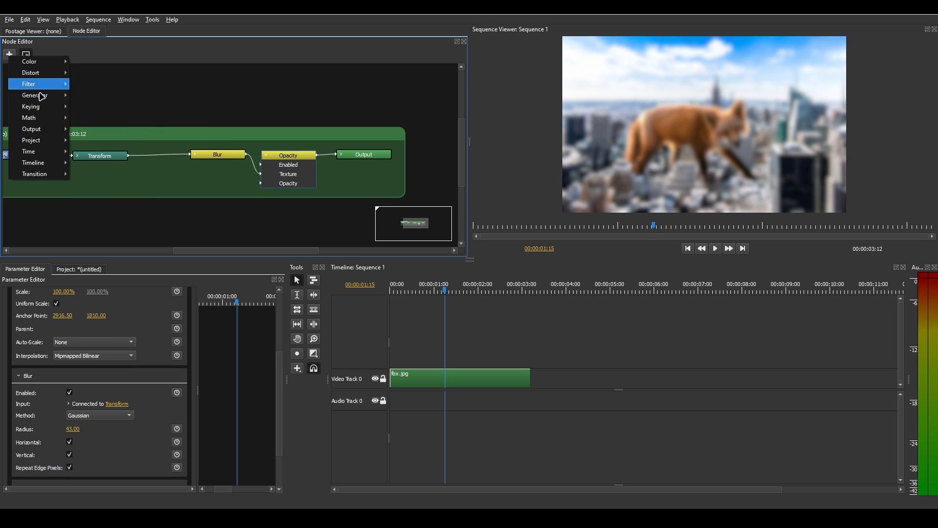
pyautogui.moveTo(39, 94)
pyautogui.click(103, 130)
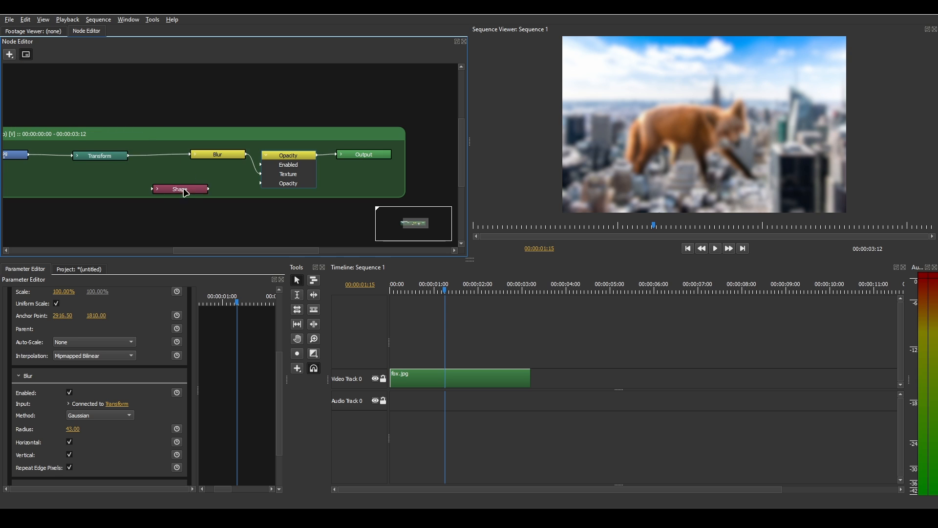
pyautogui.click(194, 188)
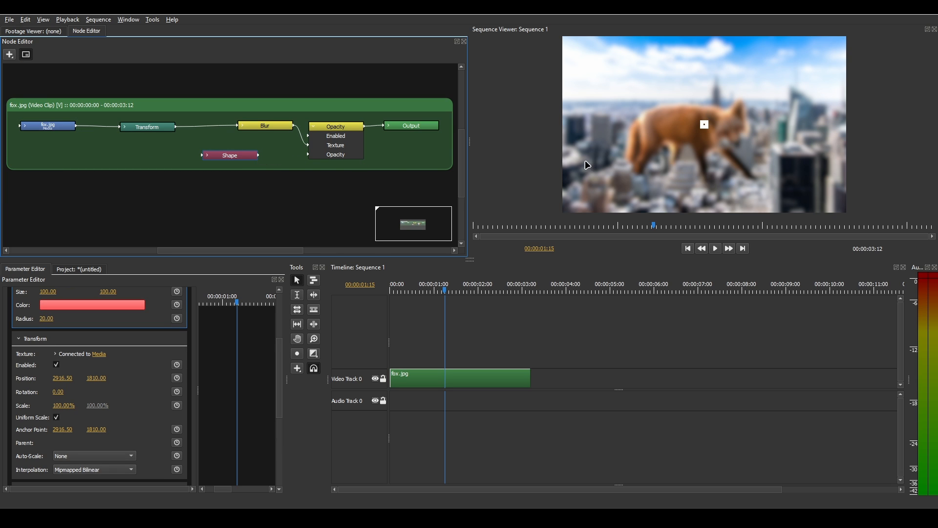
pyautogui.click(707, 126)
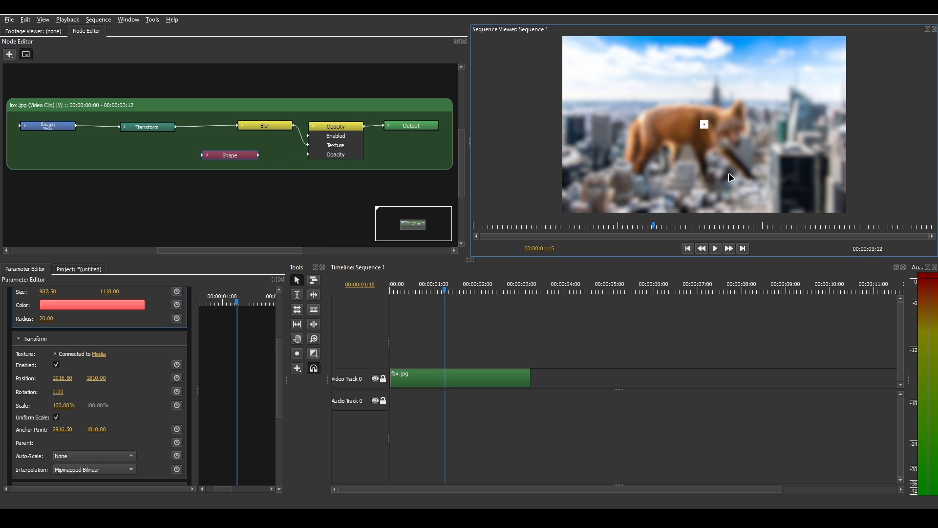
# Connect the Shape node to the Opacity node's Opacity input and reshape the rectangle to about 1990 by 1118 over the fox
pyautogui.moveTo(254, 157); pyautogui.dragTo(336, 154)
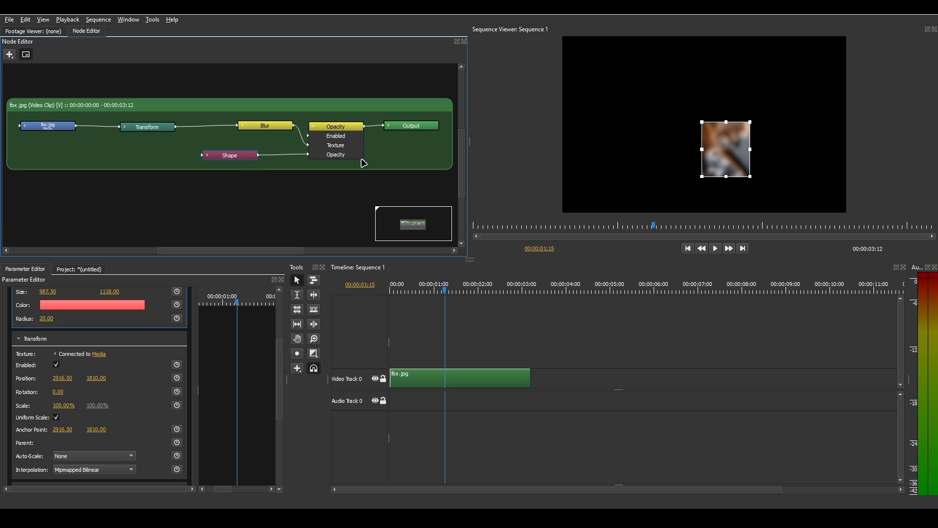
pyautogui.moveTo(742, 156); pyautogui.dragTo(716, 132)
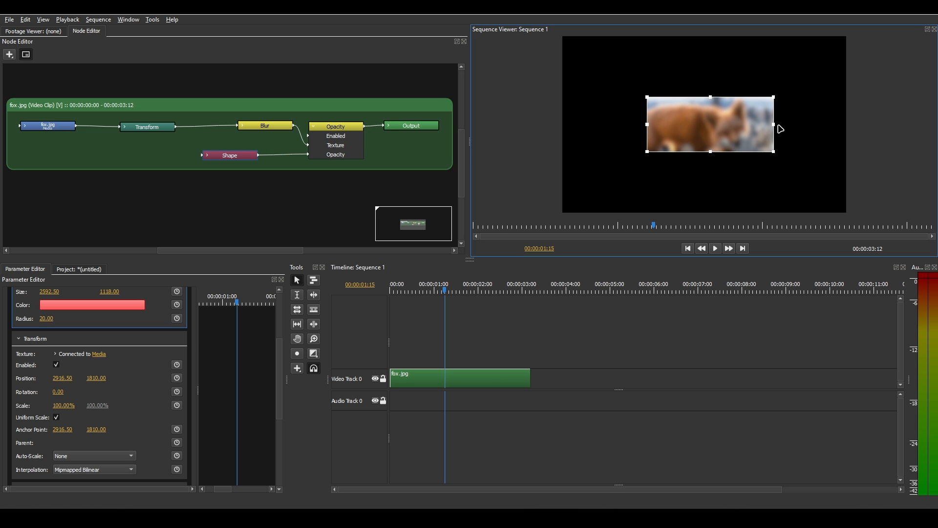
pyautogui.moveTo(780, 129); pyautogui.dragTo(730, 124)
# Make room before the Output node and insert a Merge math node on the connection from Opacity to Output
pyautogui.click(406, 128)
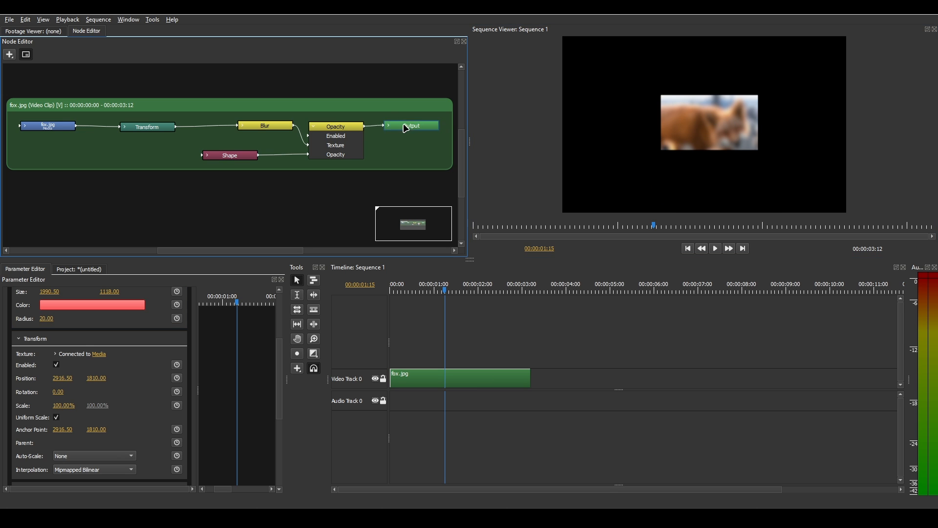
pyautogui.moveTo(404, 128); pyautogui.dragTo(428, 129)
pyautogui.moveTo(349, 127); pyautogui.dragTo(282, 120)
pyautogui.click(12, 56)
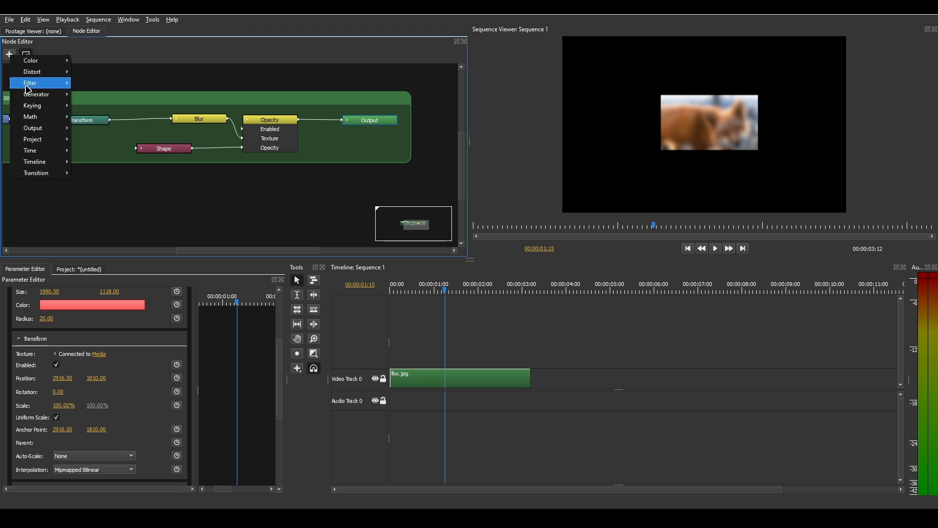
pyautogui.moveTo(41, 116)
pyautogui.click(107, 133)
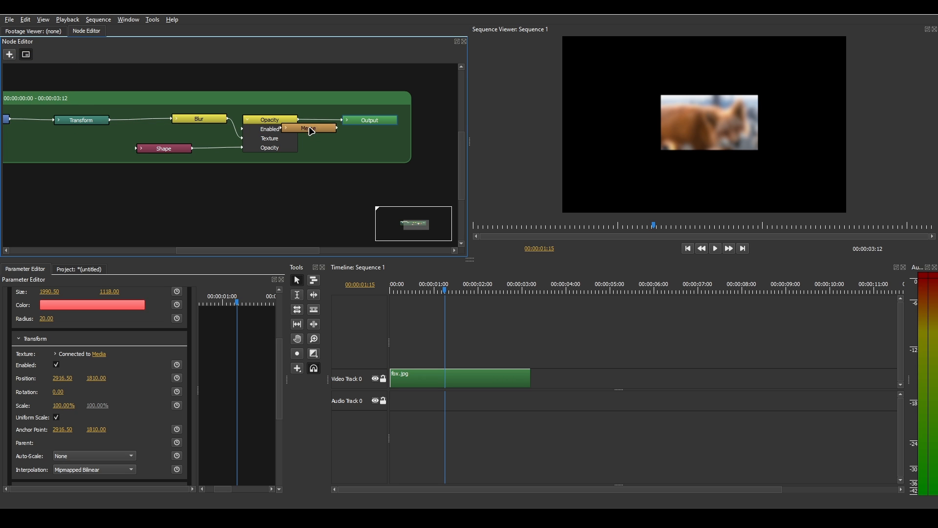
pyautogui.click(305, 123)
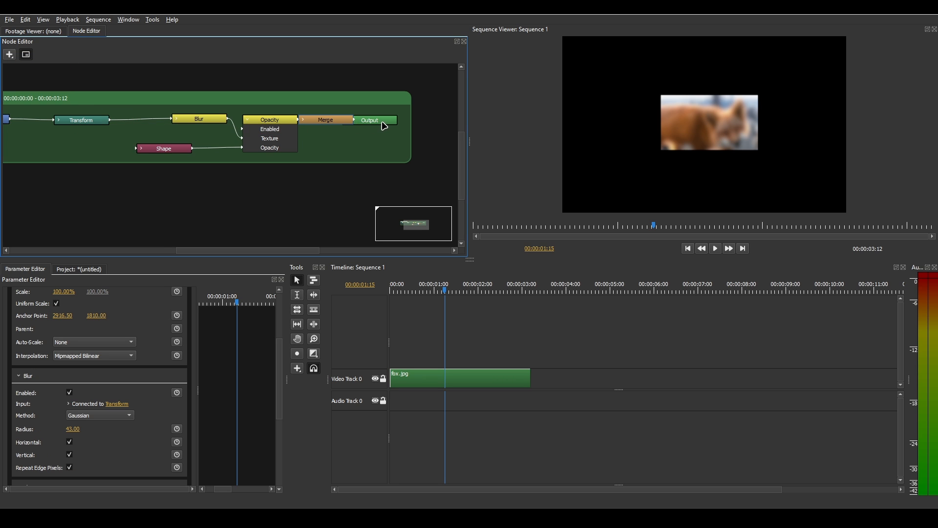
# Expand the Merge node, feed Opacity into Blend and Transform into Base, and place the Opacity node lower in the graph
pyautogui.click(318, 119)
pyautogui.moveTo(313, 137); pyautogui.dragTo(317, 147)
pyautogui.moveTo(111, 122); pyautogui.dragTo(338, 141)
pyautogui.moveTo(277, 136); pyautogui.dragTo(270, 172)
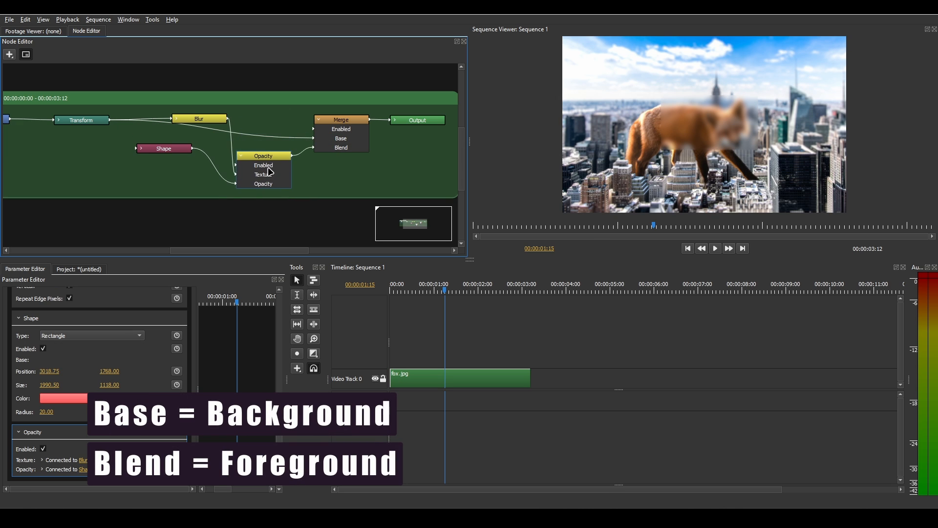
# Select the Shape node and shift its mask rectangle toward the fox's head in the viewer
pyautogui.click(165, 153)
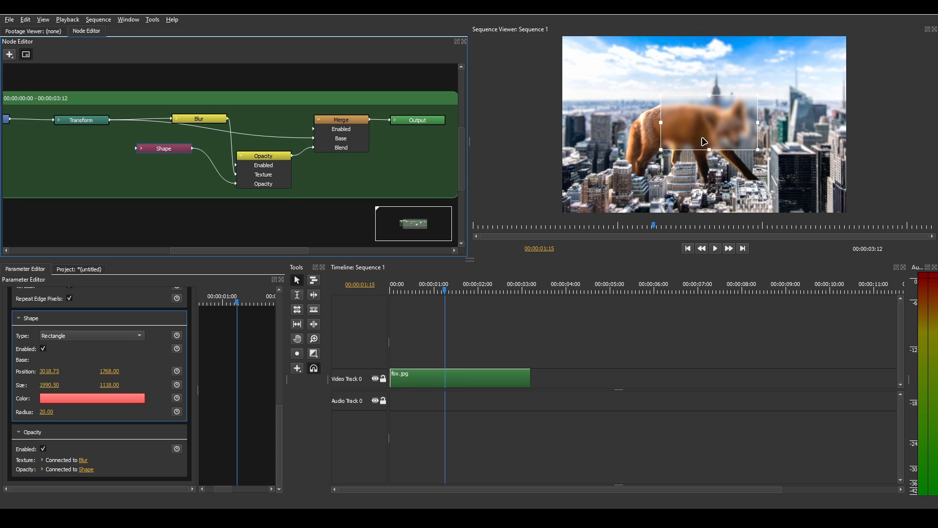
pyautogui.moveTo(704, 139); pyautogui.dragTo(745, 133)
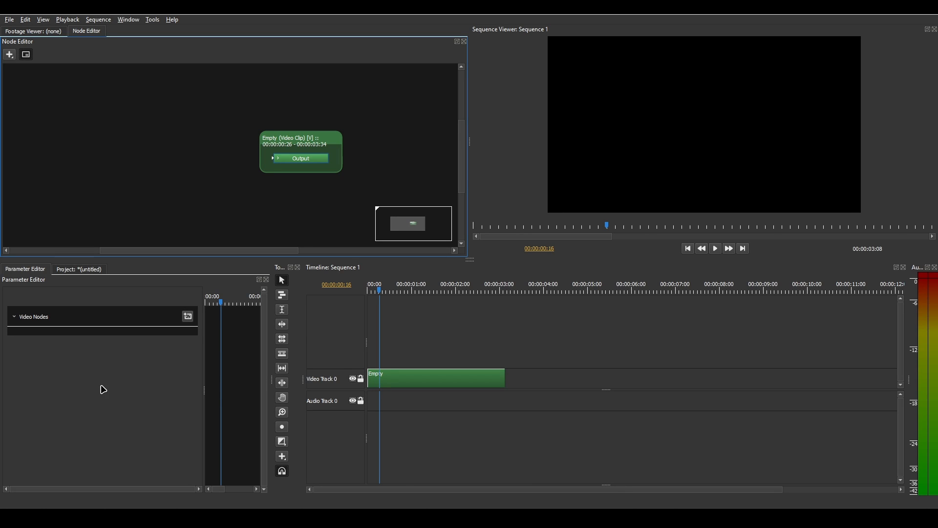
# Add a Text generator node to the Empty clip and connect it to the Output node
pyautogui.click(499, 386)
pyautogui.click(245, 162)
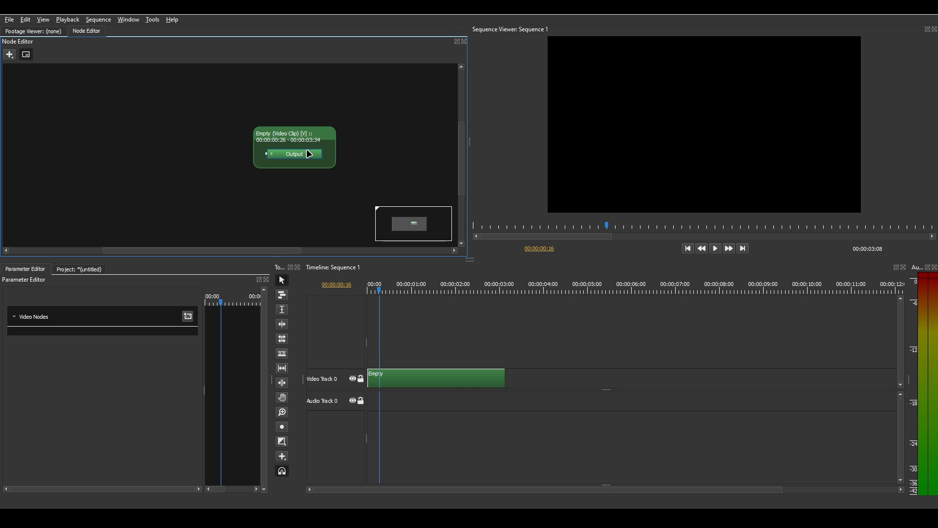
pyautogui.moveTo(297, 160); pyautogui.dragTo(286, 145)
pyautogui.click(9, 55)
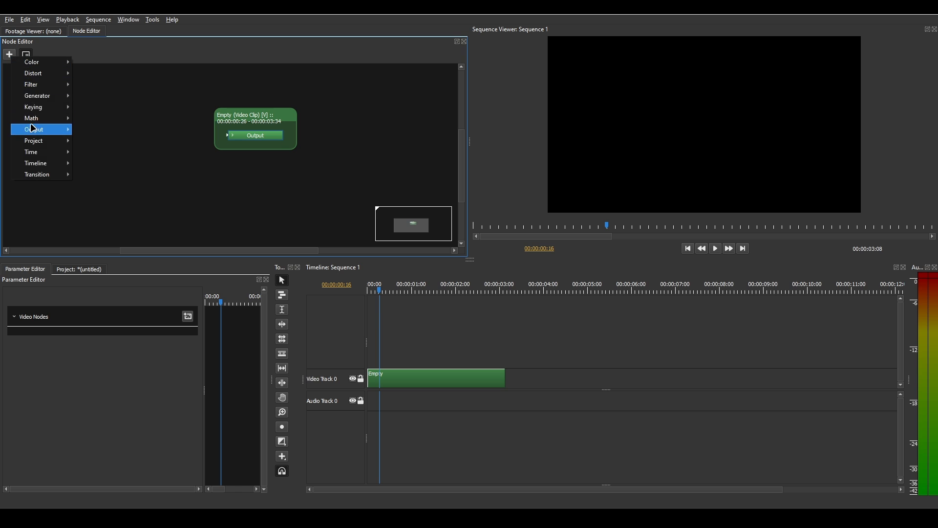
pyautogui.moveTo(42, 96)
pyautogui.click(93, 152)
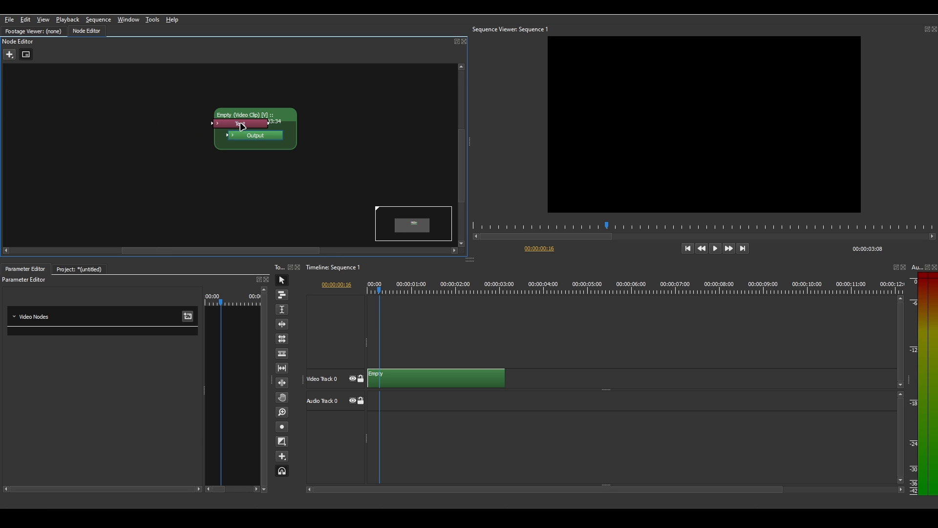
pyautogui.click(241, 126)
pyautogui.moveTo(155, 163); pyautogui.dragTo(246, 176)
# Insert a Stroke filter node between the Text and Output nodes and space the nodes apart
pyautogui.click(9, 54)
pyautogui.moveTo(40, 85)
pyautogui.click(93, 140)
pyautogui.click(188, 165)
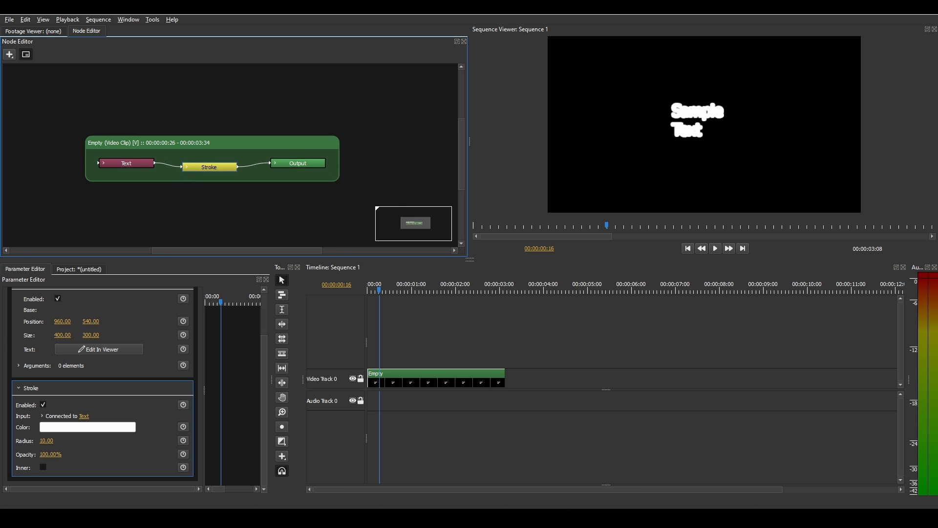
pyautogui.moveTo(292, 163); pyautogui.dragTo(317, 168)
pyautogui.moveTo(199, 167)
pyautogui.mouseDown()
pyautogui.moveTo(208, 167)
pyautogui.moveTo(191, 163)
pyautogui.mouseUp()
pyautogui.moveTo(304, 168); pyautogui.dragTo(345, 167)
pyautogui.moveTo(205, 166); pyautogui.dragTo(234, 167)
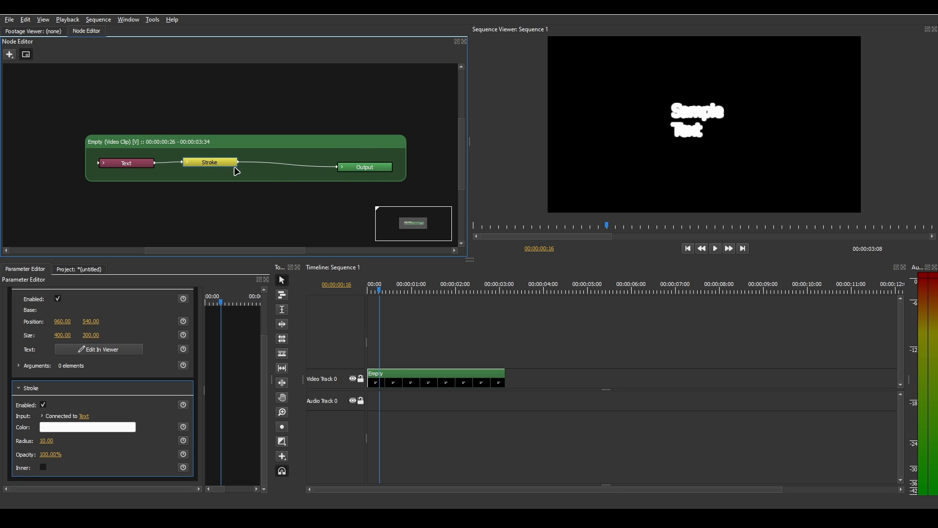
# Set the Stroke color to light purple and move the Text node further away from the Stroke node
pyautogui.click(93, 426)
pyautogui.click(425, 302)
pyautogui.click(606, 361)
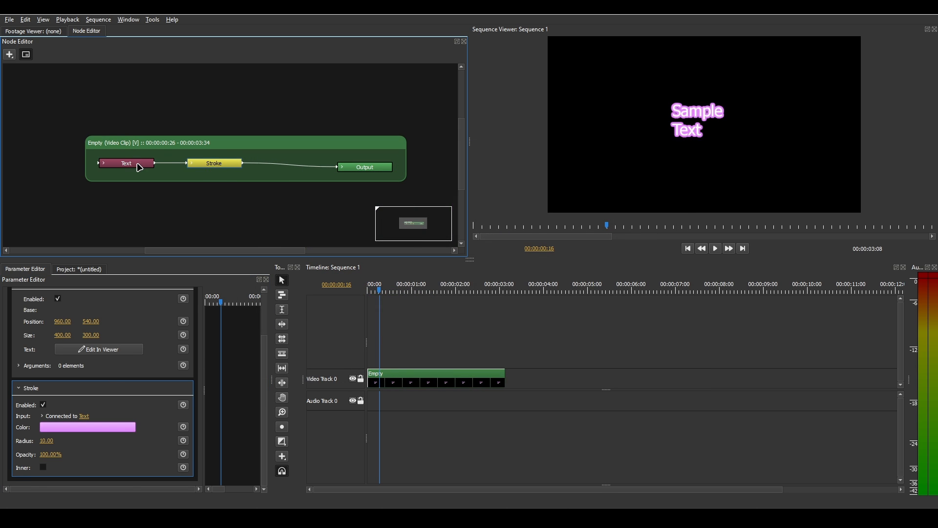
pyautogui.moveTo(139, 168); pyautogui.dragTo(120, 167)
# Insert a Math node on the connection between the Stroke and Output nodes and expand its inputs
pyautogui.click(9, 56)
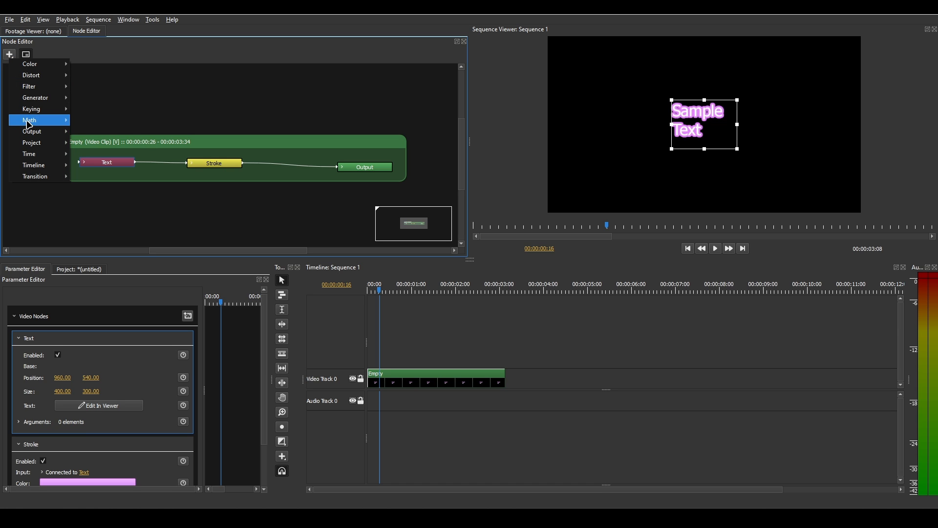
pyautogui.moveTo(34, 120)
pyautogui.click(90, 119)
pyautogui.click(296, 164)
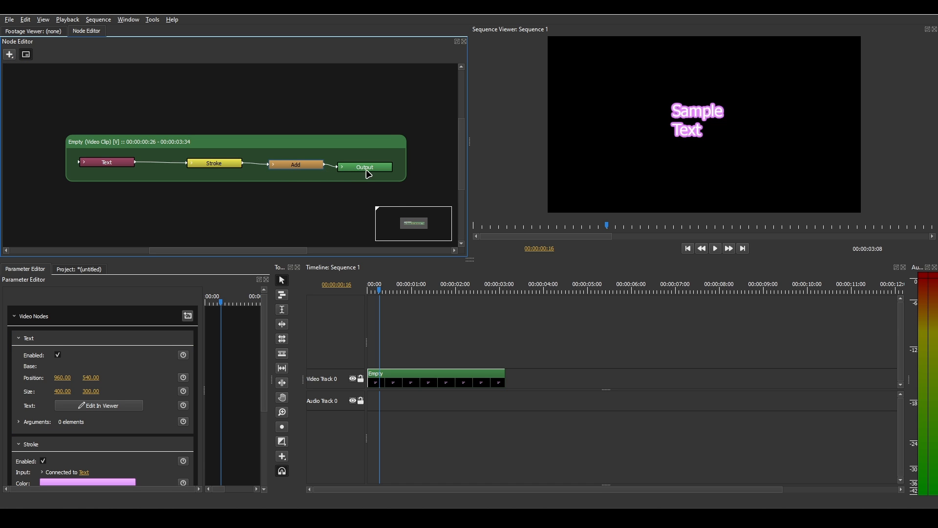
pyautogui.moveTo(366, 169); pyautogui.dragTo(375, 168)
pyautogui.click(275, 164)
pyautogui.click(274, 164)
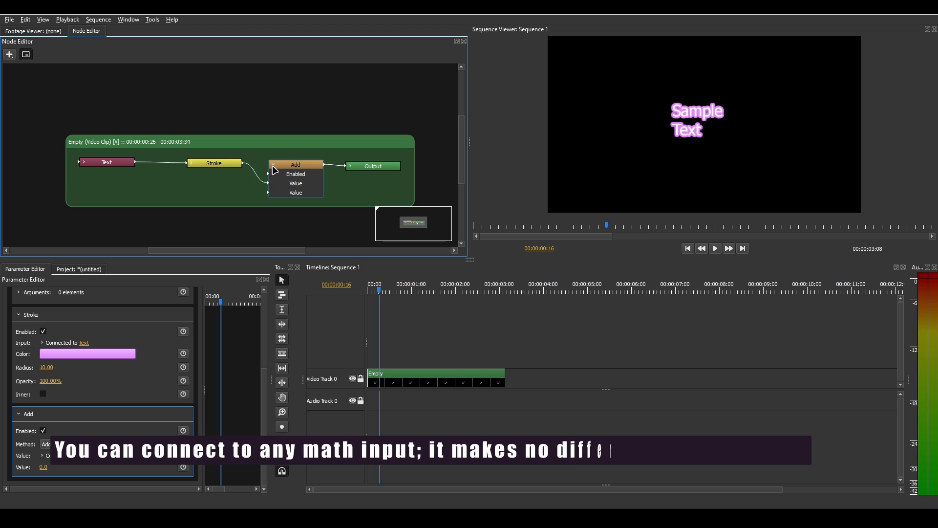
# Connect the Text node to the Math node's second Value input and set its method to Subtract
pyautogui.moveTo(222, 164); pyautogui.dragTo(220, 159)
pyautogui.moveTo(136, 162)
pyautogui.mouseDown()
pyautogui.moveTo(201, 186)
pyautogui.moveTo(269, 193)
pyautogui.mouseUp()
pyautogui.click(45, 449)
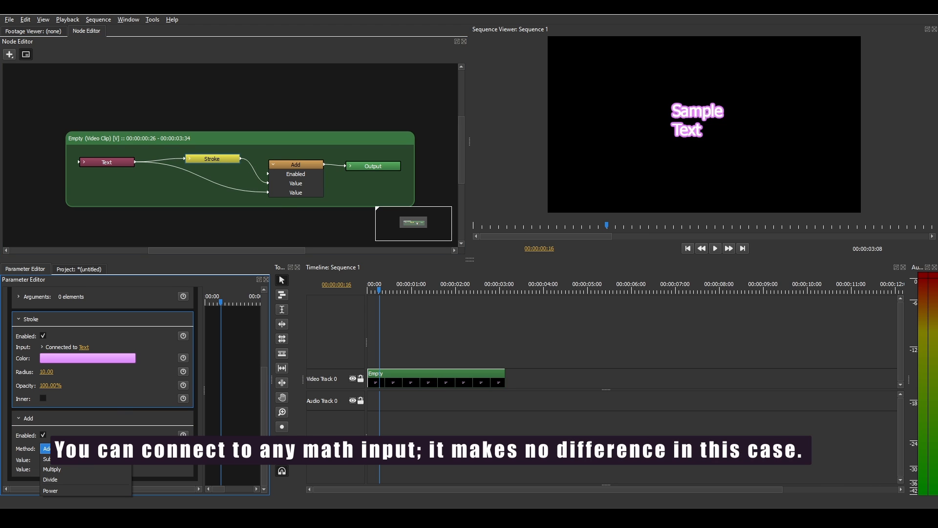
pyautogui.click(75, 463)
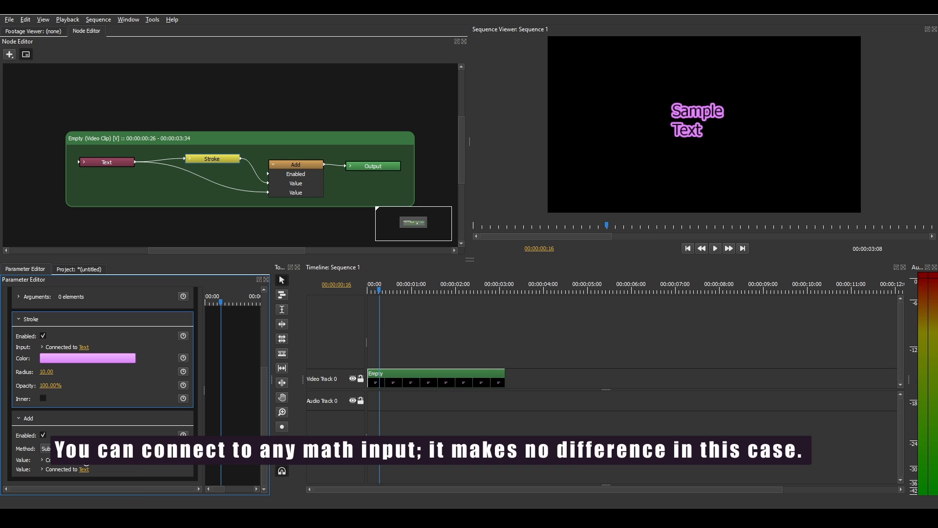
# Rearrange the Text, Stroke, Subtract and Output nodes, leaving a wide gap before the Output node
pyautogui.moveTo(289, 182); pyautogui.dragTo(280, 184)
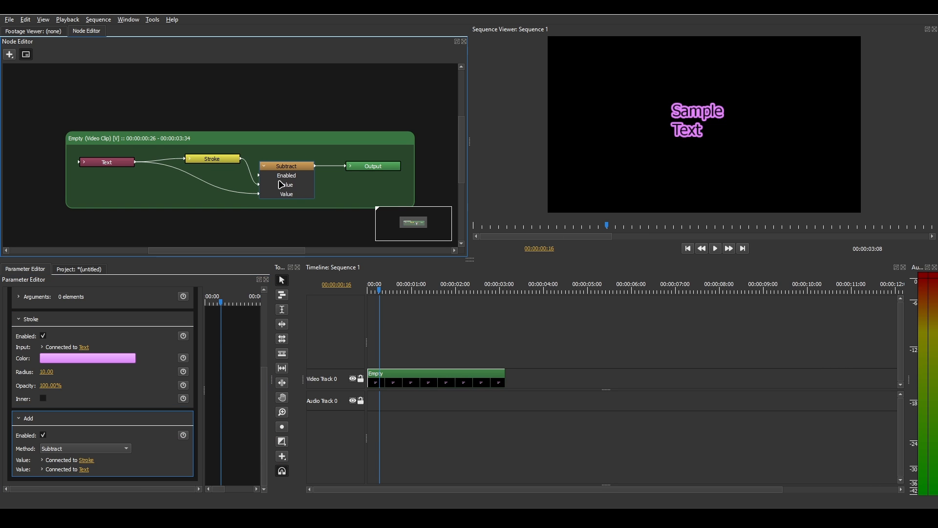
pyautogui.moveTo(113, 167); pyautogui.dragTo(72, 173)
pyautogui.moveTo(393, 166); pyautogui.dragTo(444, 169)
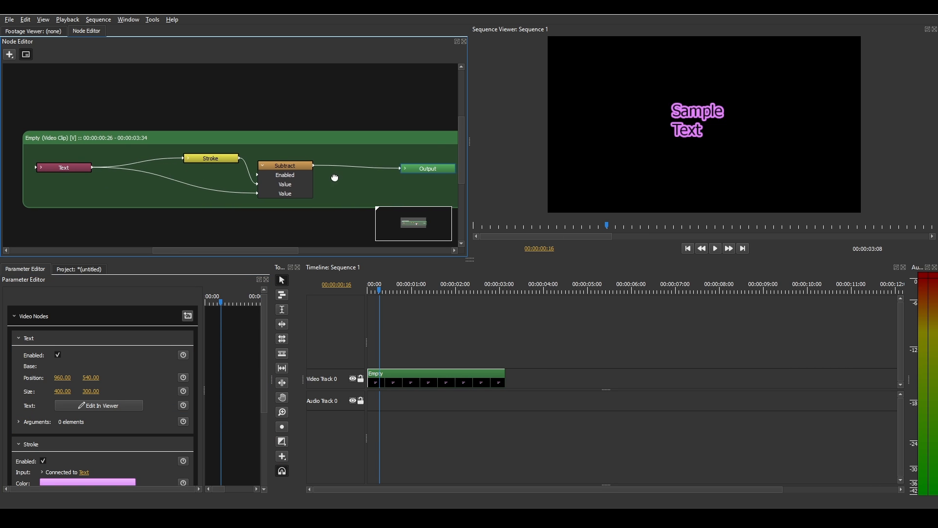
pyautogui.click(240, 174)
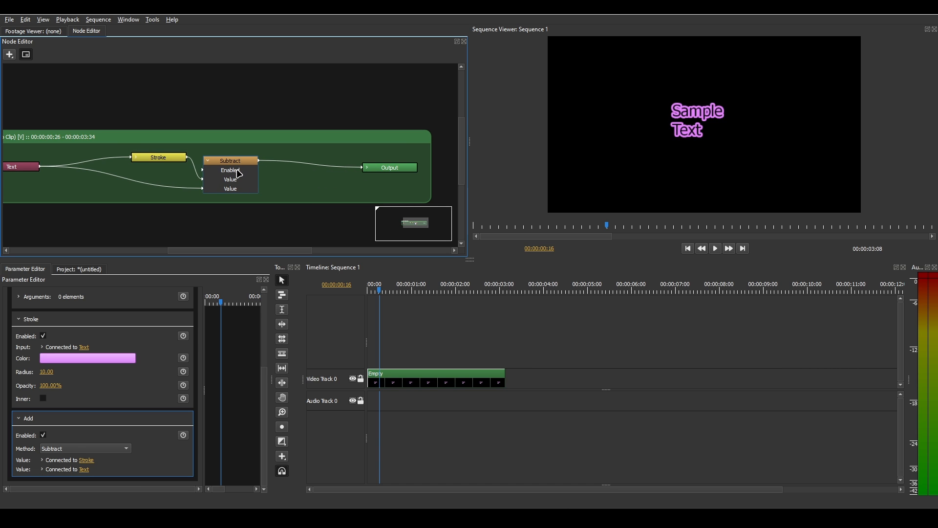
pyautogui.click(185, 161)
pyautogui.click(263, 184)
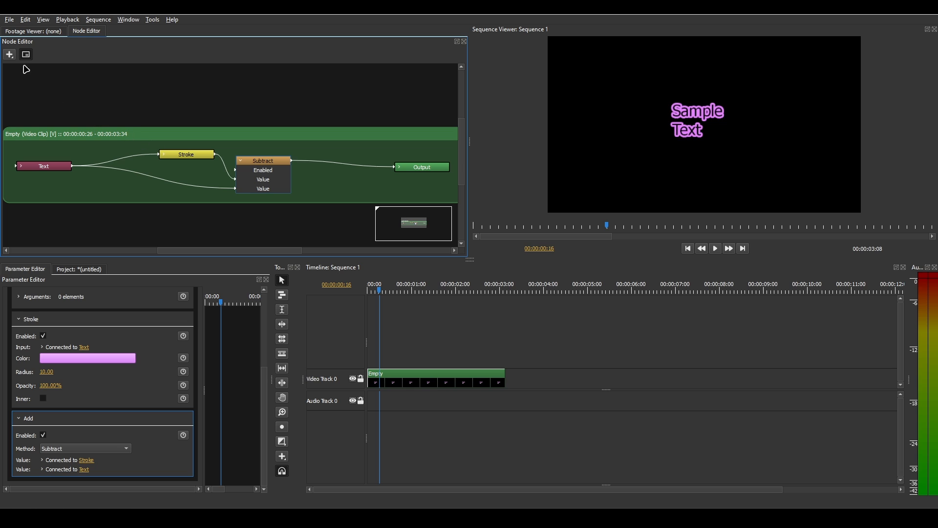
# Insert a Blur filter node between the Subtract and Output nodes, expand its inputs, and move the Output node further out
pyautogui.click(8, 54)
pyautogui.moveTo(44, 81)
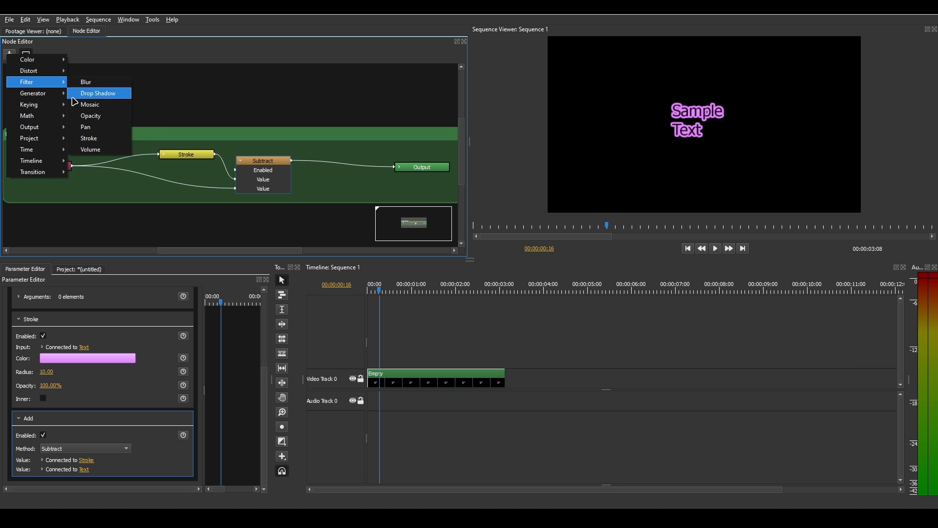
pyautogui.click(86, 81)
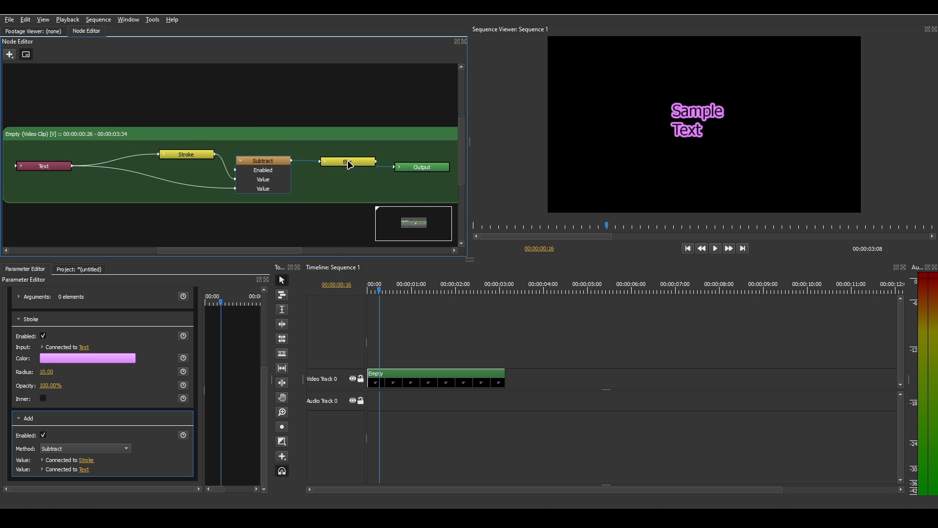
pyautogui.click(344, 163)
pyautogui.click(207, 155)
pyautogui.moveTo(289, 164); pyautogui.dragTo(363, 166)
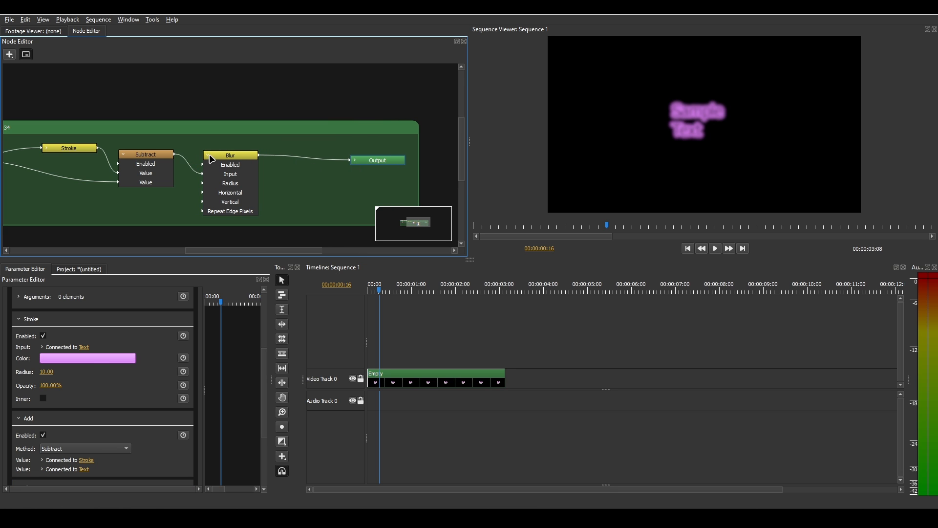
pyautogui.click(211, 158)
# Insert a Merge math node on the connection between the Blur and Output nodes
pyautogui.click(14, 54)
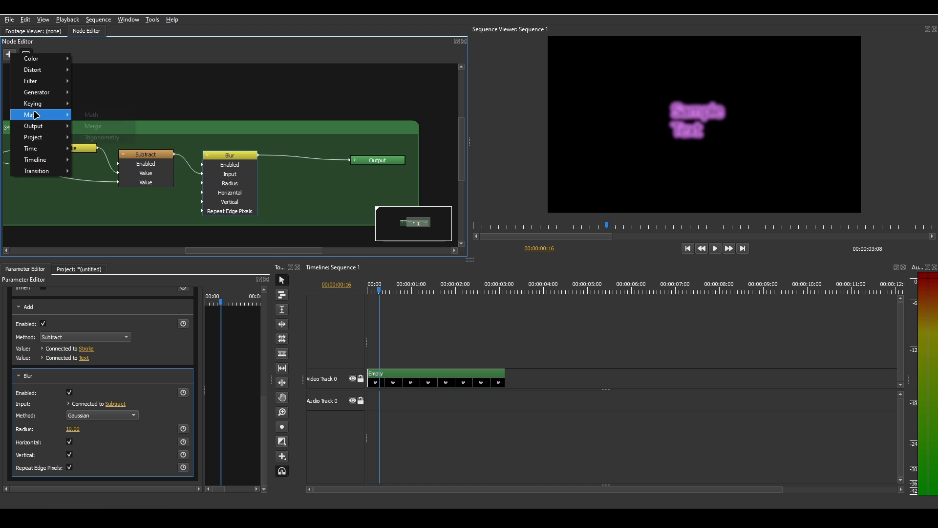
pyautogui.moveTo(54, 113)
pyautogui.click(100, 128)
pyautogui.click(315, 159)
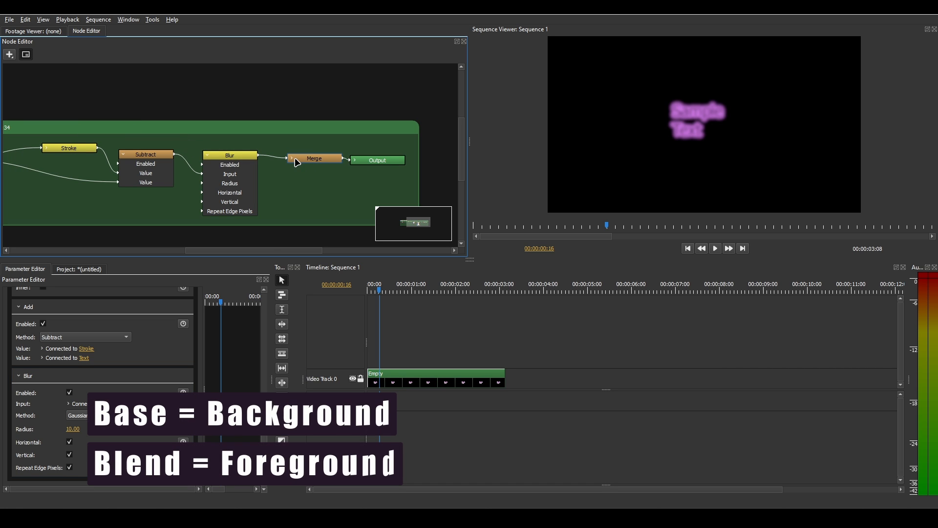
# Expand the Merge node, connect the Subtract node's output to Blend, and move the Output node further away
pyautogui.click(292, 158)
pyautogui.click(265, 160)
pyautogui.moveTo(174, 154); pyautogui.dragTo(287, 186)
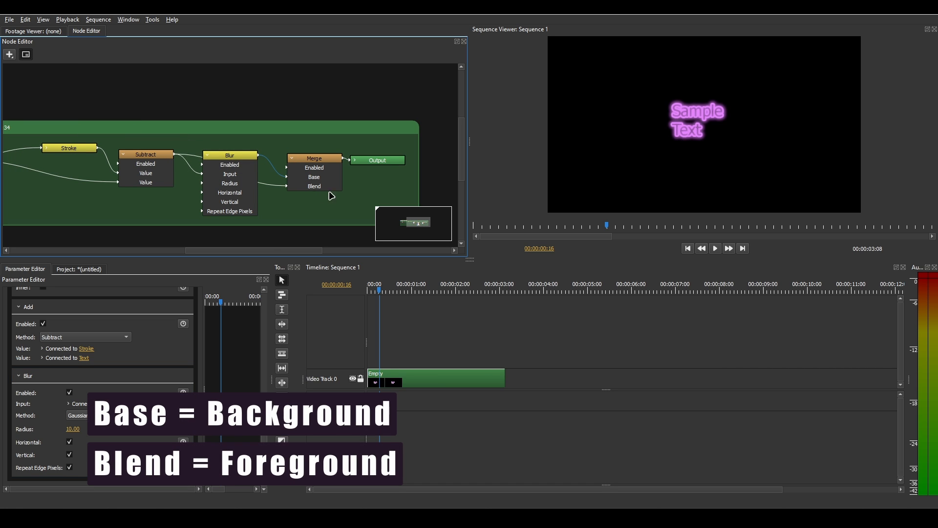
pyautogui.moveTo(333, 163); pyautogui.dragTo(402, 161)
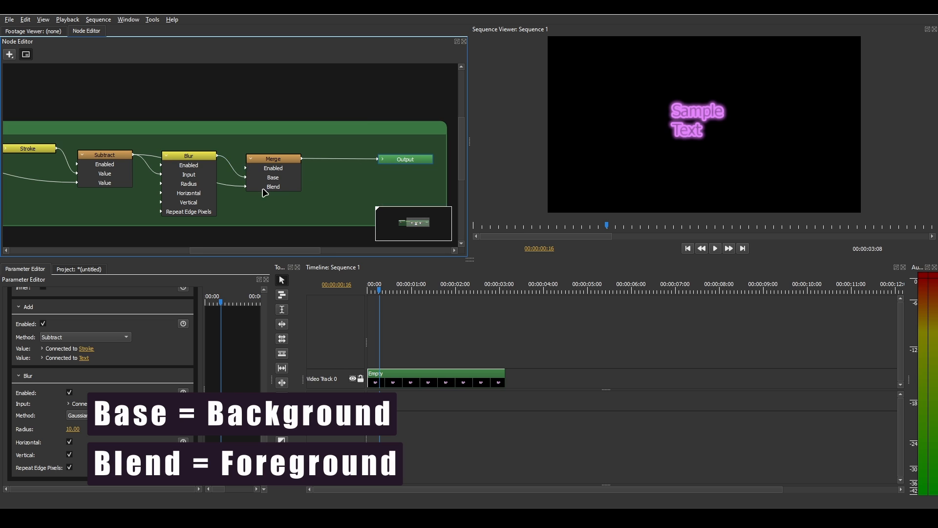
# Change the Stroke node's color to bright blue, about red 0.116, green 0.588, blue 1.0
pyautogui.moveTo(84, 173); pyautogui.dragTo(120, 173)
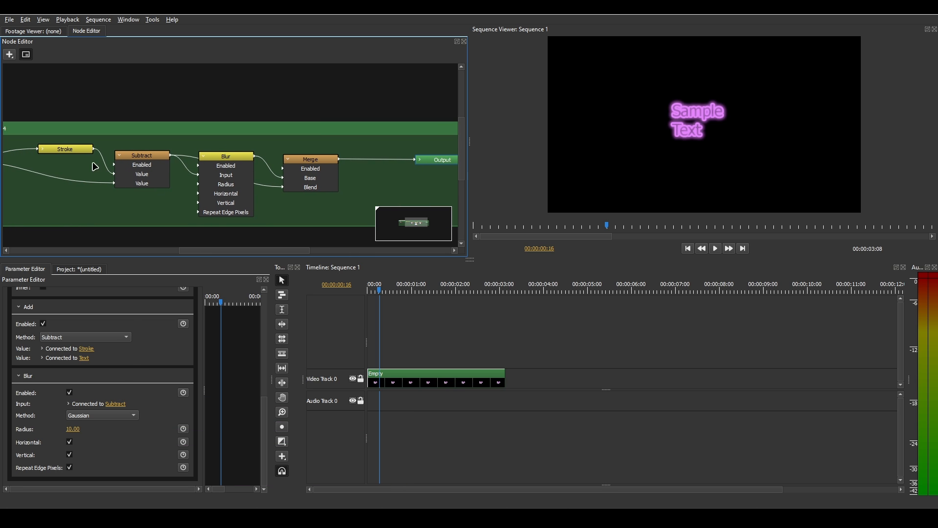
pyautogui.click(79, 149)
pyautogui.click(91, 377)
pyautogui.click(404, 251)
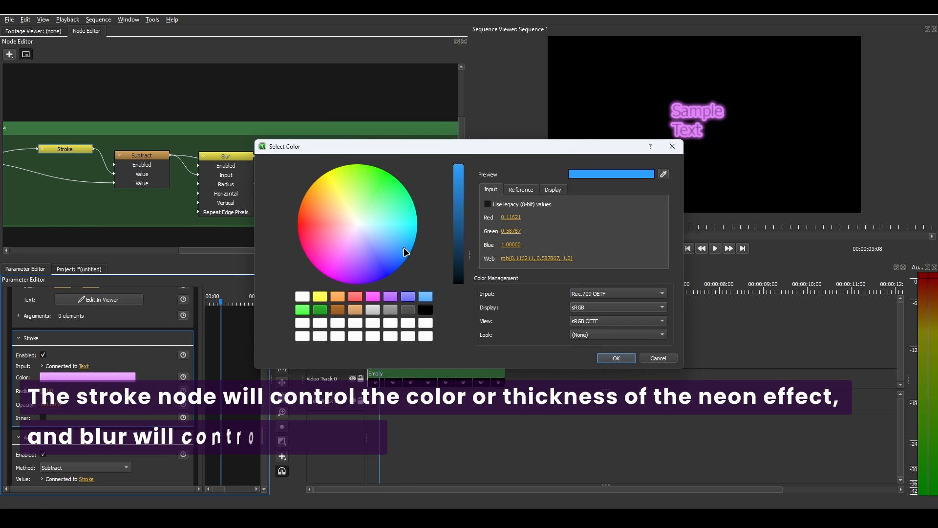
pyautogui.click(608, 358)
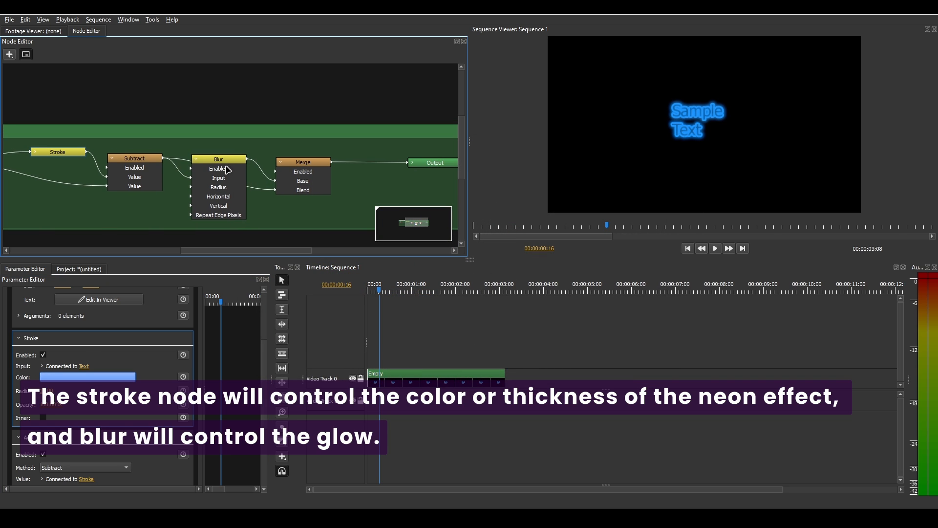
# Move the Blur node up clear of the row and insert an OCIO Color Grading (Linear) node between Subtract and Merge's Blend input
pyautogui.moveTo(226, 167); pyautogui.dragTo(223, 77)
pyautogui.moveTo(314, 170); pyautogui.dragTo(320, 174)
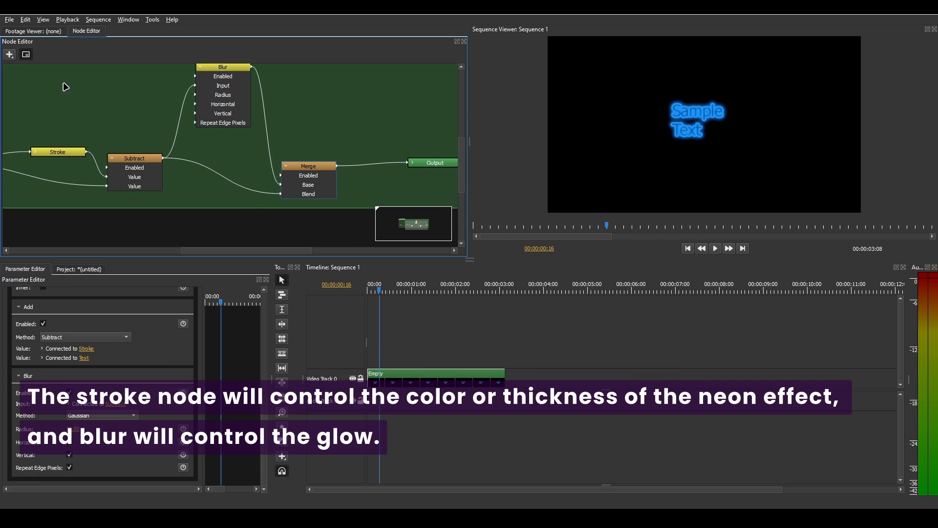
pyautogui.click(9, 54)
pyautogui.moveTo(38, 59)
pyautogui.click(108, 71)
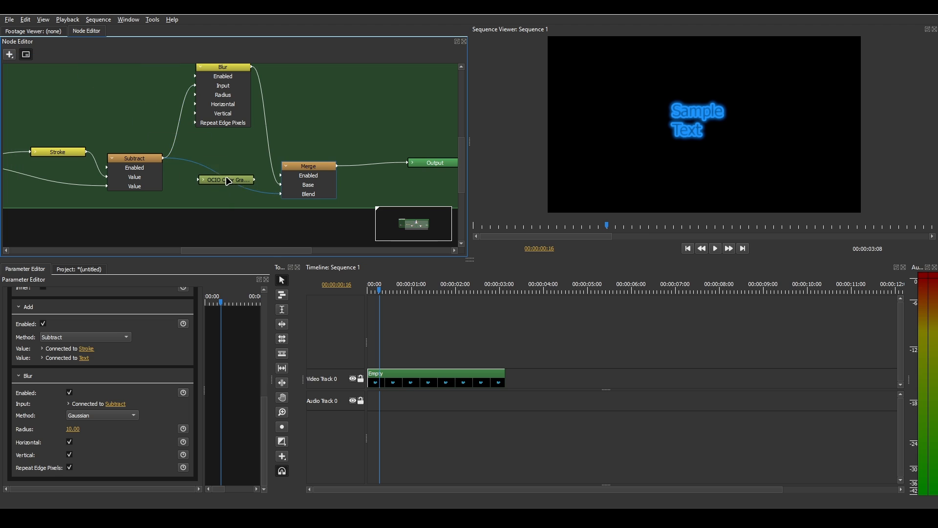
pyautogui.click(219, 177)
# Raise the OCIO Color Grading (Linear) node's overall exposure to 1.14
pyautogui.scroll(-5, 103, 398)
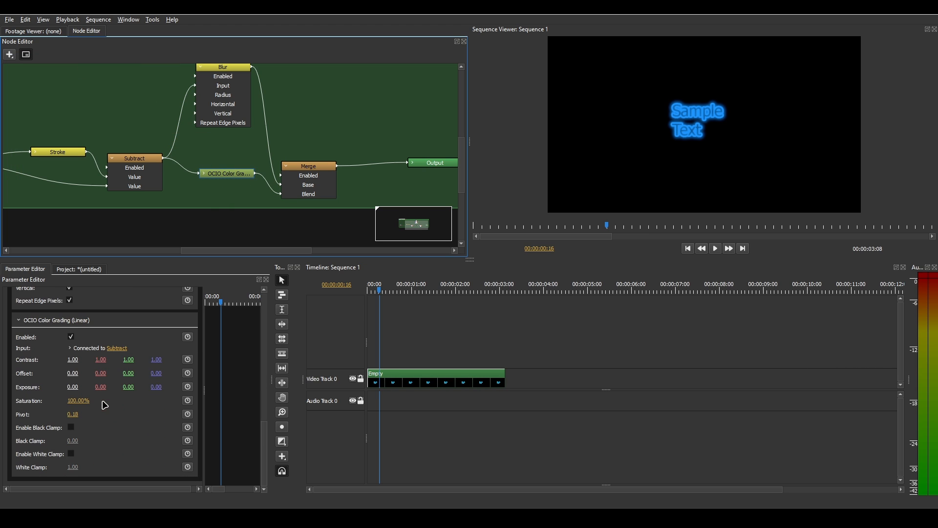
pyautogui.moveTo(73, 387); pyautogui.dragTo(152, 388)
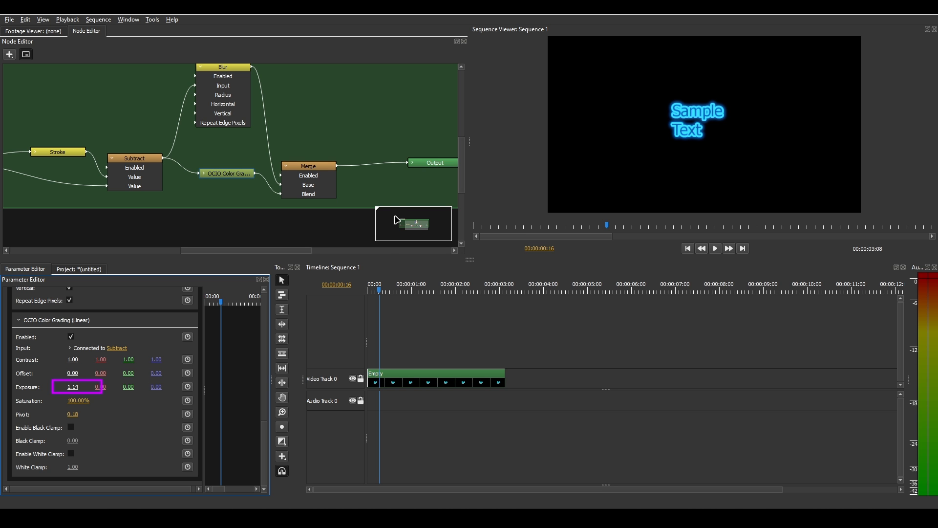